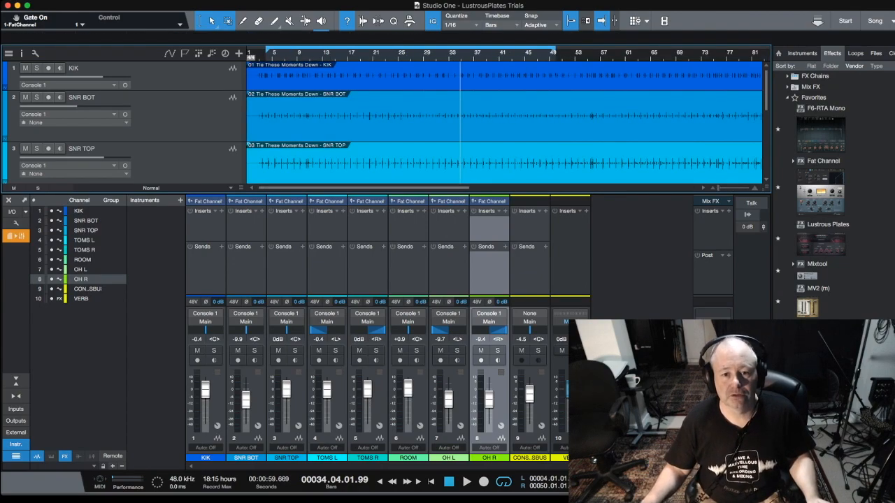
Enlarge the arrangement area above the mixer and zoom the timeline out to show the whole song
{"action": "left_click_drag", "start_coordinate": [387, 193], "coordinate": [386, 253]}
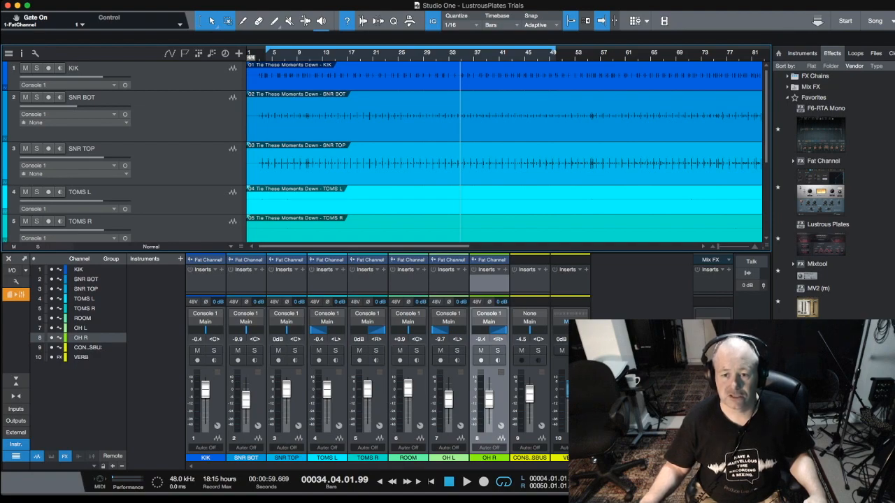
{"action": "key", "text": "space"}
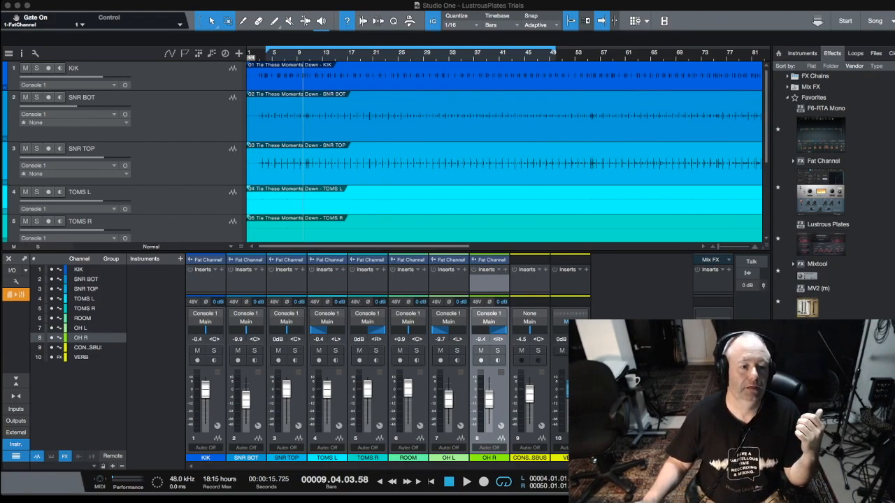
{"action": "scroll", "coordinate": [504, 152], "scroll_direction": "down", "scroll_amount": 2}
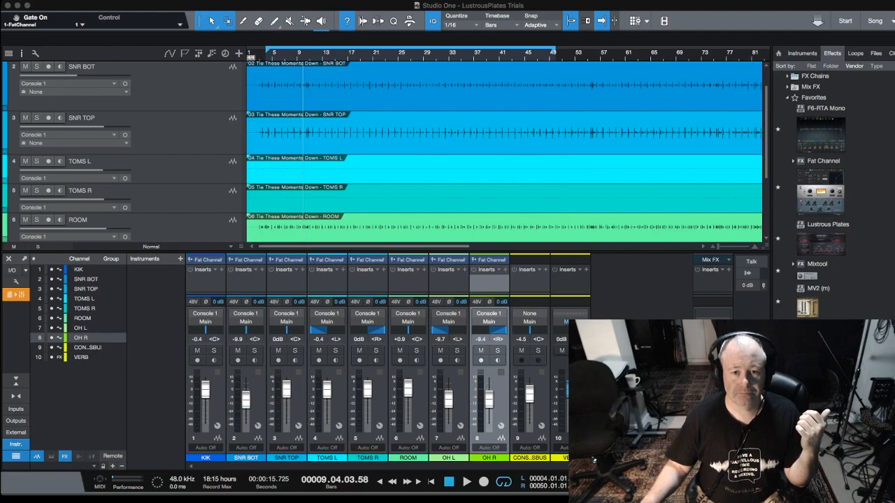
{"action": "key", "text": "w"}
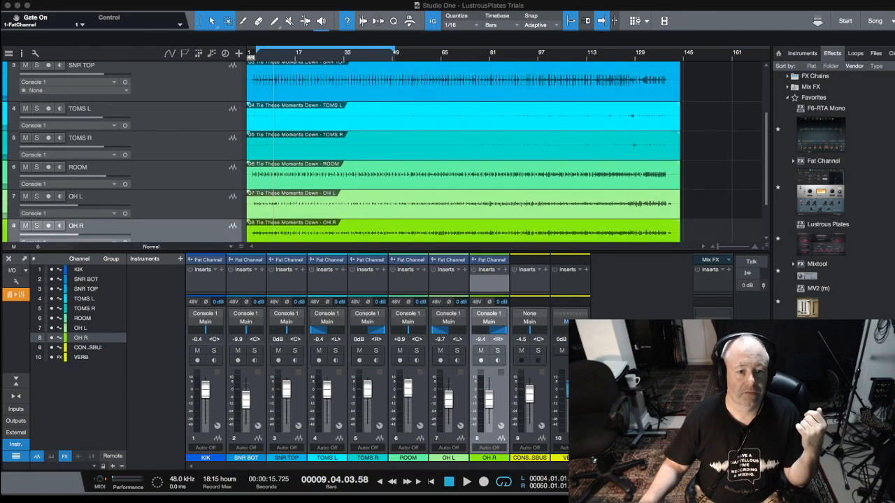
Review the Room and overhead tracks down to the Console Drums Bus, and audition the drums with the Room channel soloed
{"action": "left_click", "coordinate": [161, 172]}
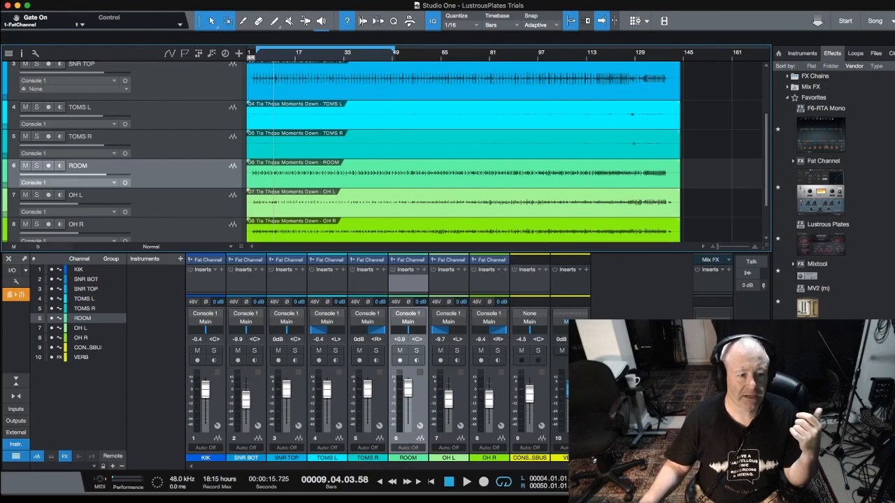
{"action": "scroll", "coordinate": [382, 153], "scroll_direction": "down", "scroll_amount": 1}
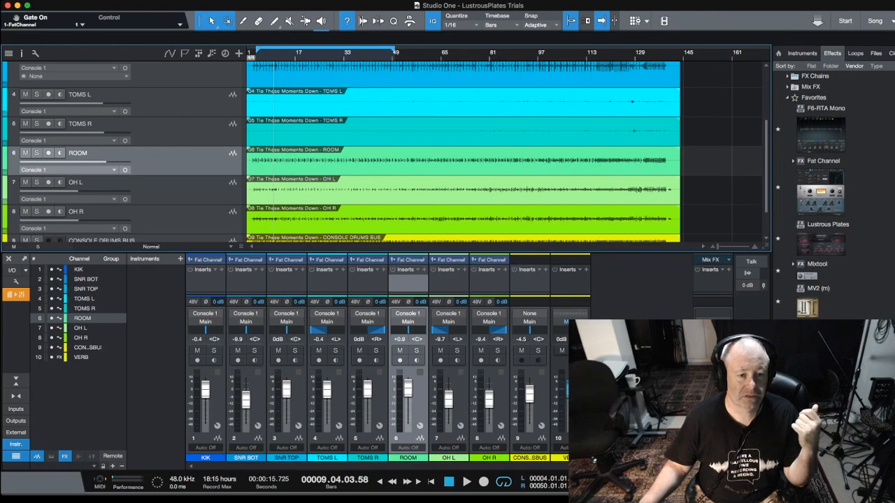
{"action": "key", "text": "Down"}
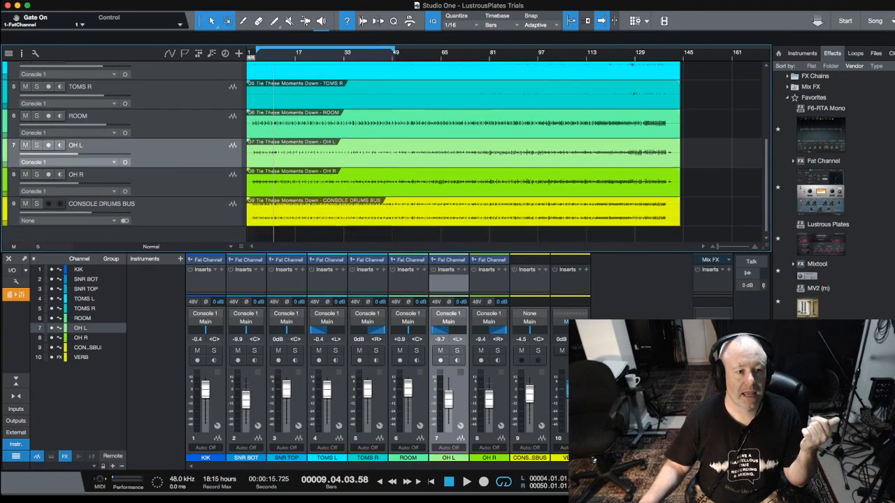
{"action": "key", "text": "Down"}
{"action": "key", "text": "Up"}
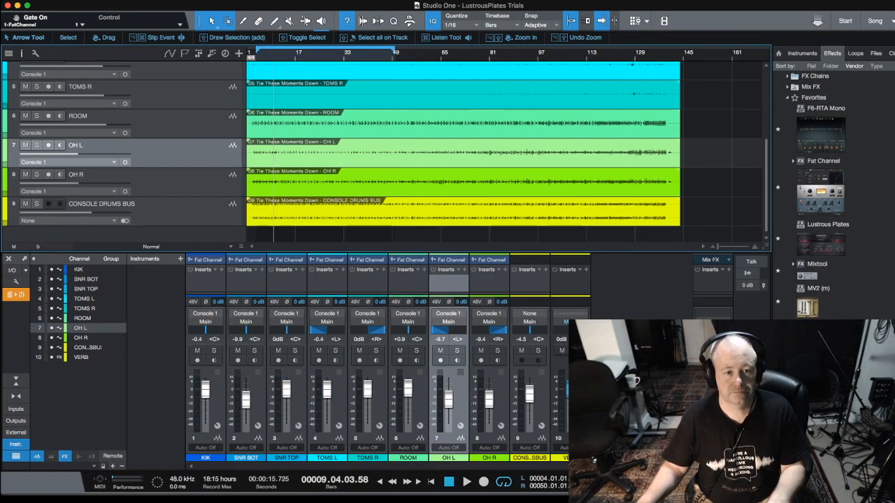
{"action": "key", "text": "space"}
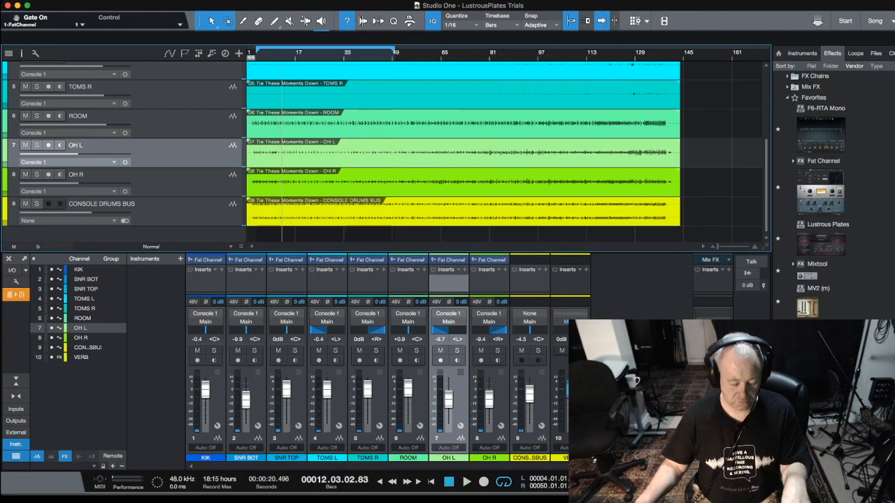
{"action": "left_click", "coordinate": [417, 351]}
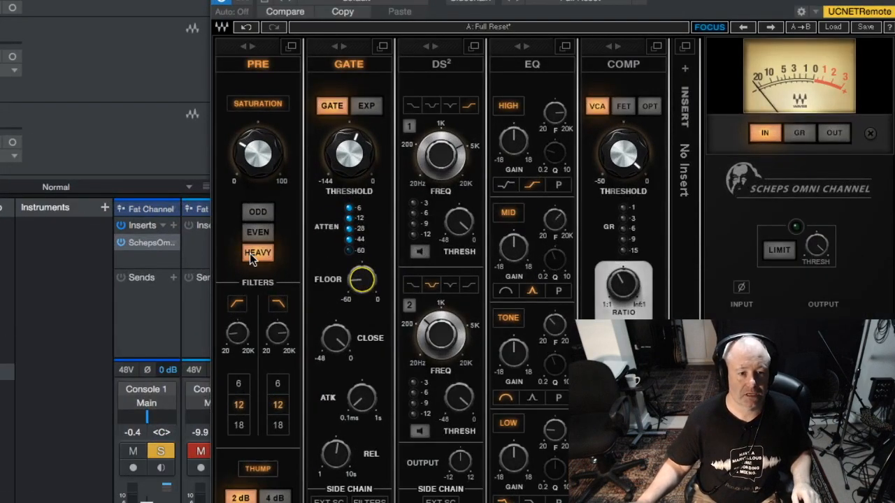
Check the high-pass filter frequency and adjust the low-pass filter cutoff in the kick's PRE section
{"action": "mouse_move", "coordinate": [238, 342]}
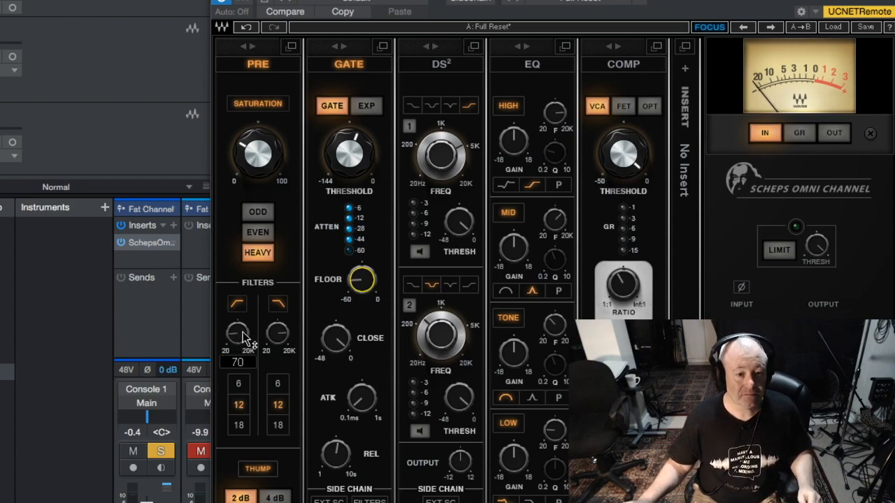
{"action": "mouse_move", "coordinate": [280, 333]}
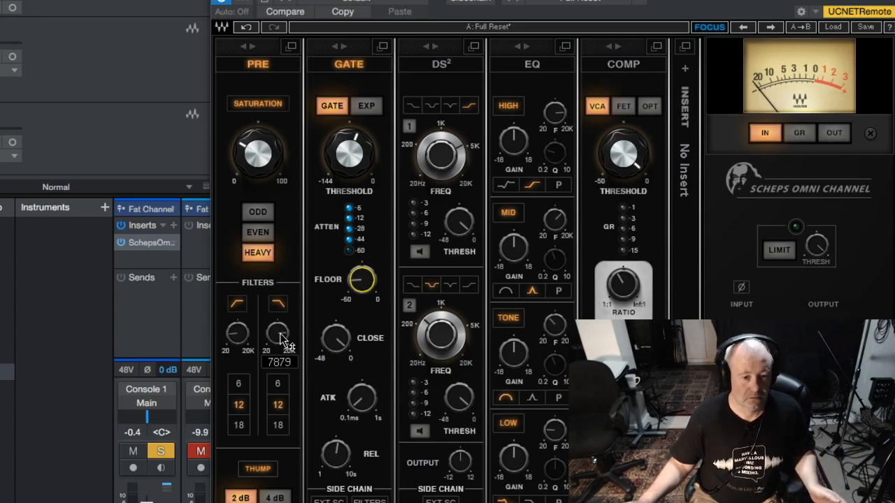
{"action": "left_click_drag", "start_coordinate": [279, 333], "coordinate": [283, 339]}
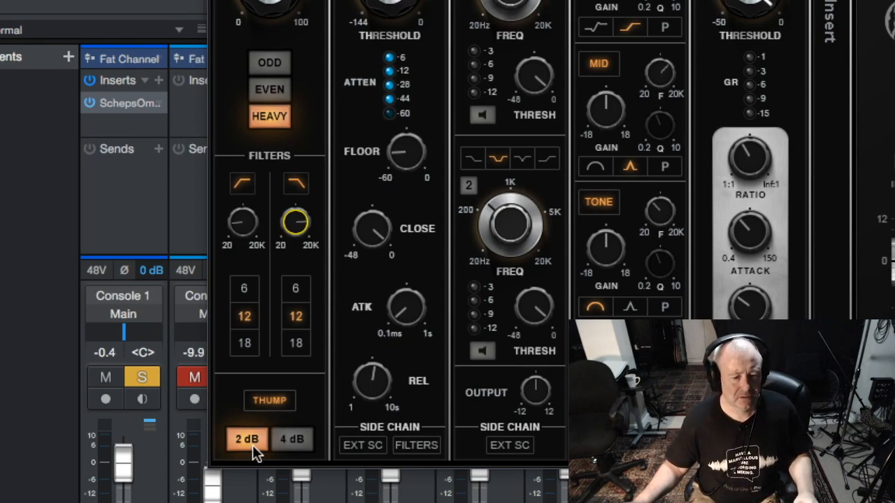
Compare the Thump boost on the kick at 4 dB and 2 dB, and with Thump switched off and on
{"action": "left_click", "coordinate": [290, 441]}
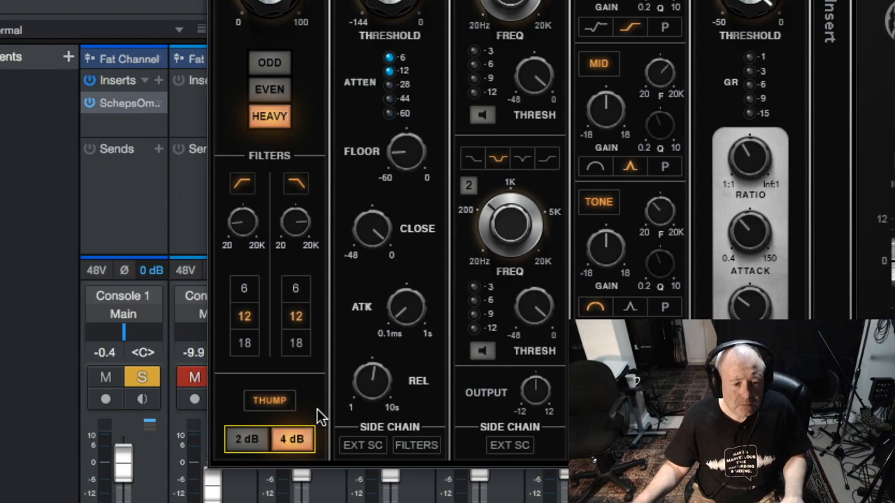
{"action": "left_click", "coordinate": [256, 440]}
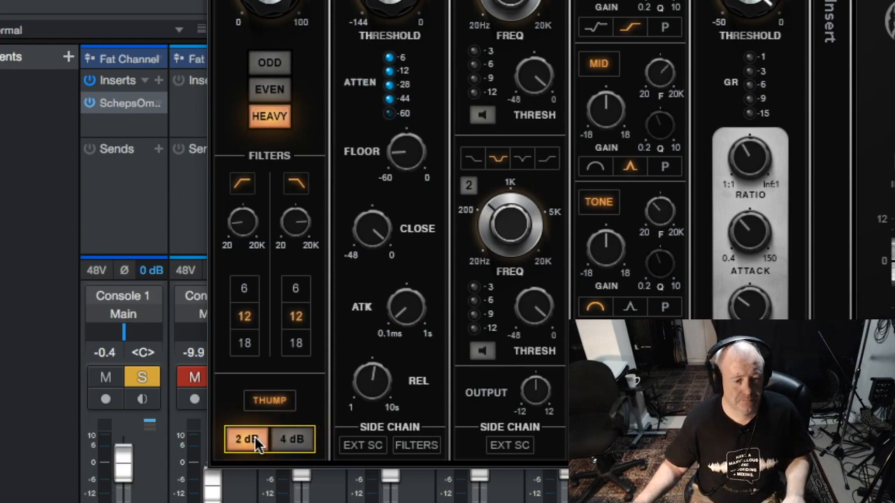
{"action": "left_click", "coordinate": [268, 403]}
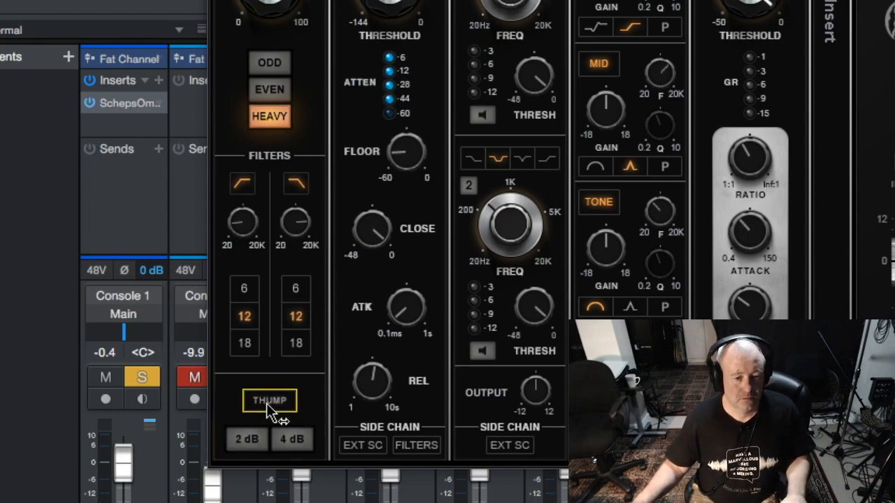
{"action": "left_click", "coordinate": [267, 404]}
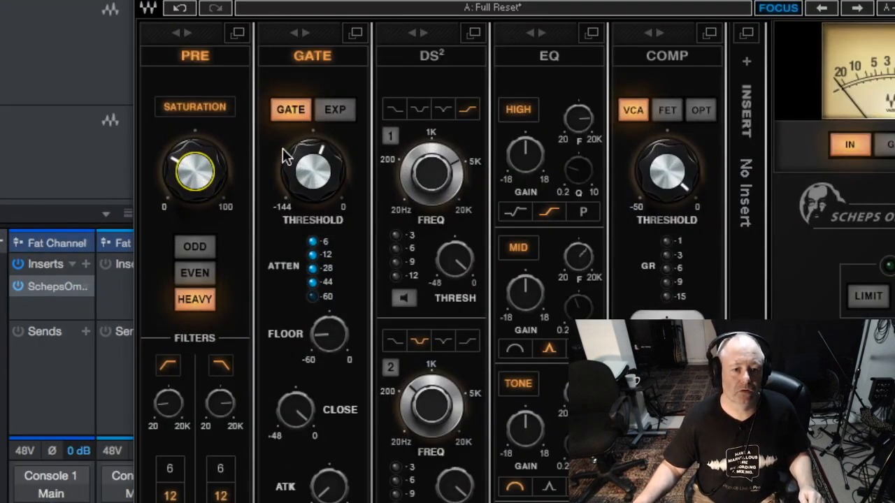
Check the attack and release settings of the kick's gate
{"action": "mouse_move", "coordinate": [304, 183]}
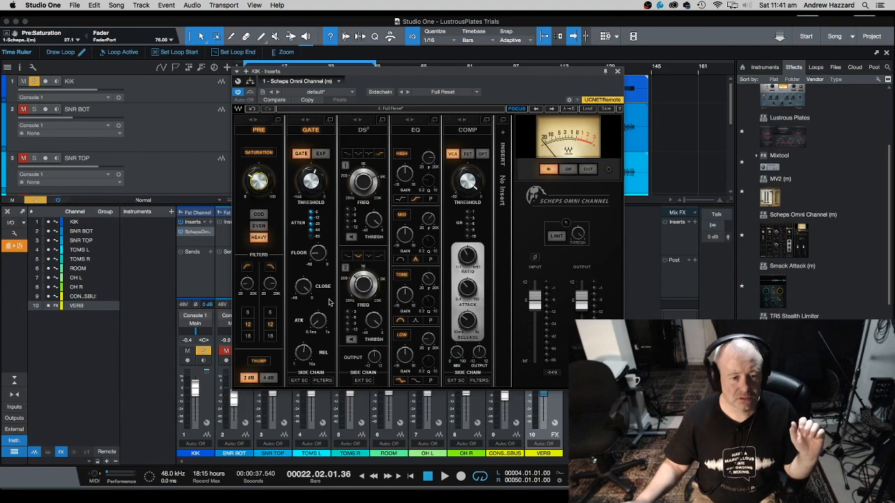
{"action": "left_click", "coordinate": [321, 324]}
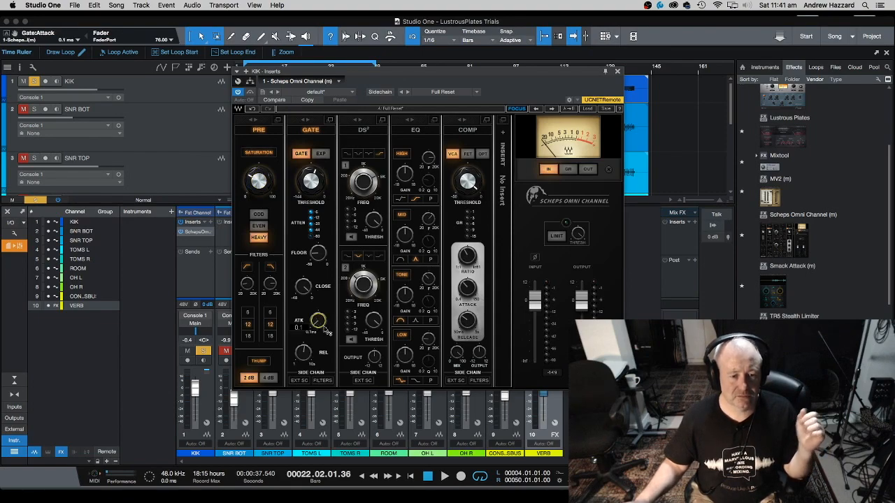
{"action": "left_click", "coordinate": [303, 353]}
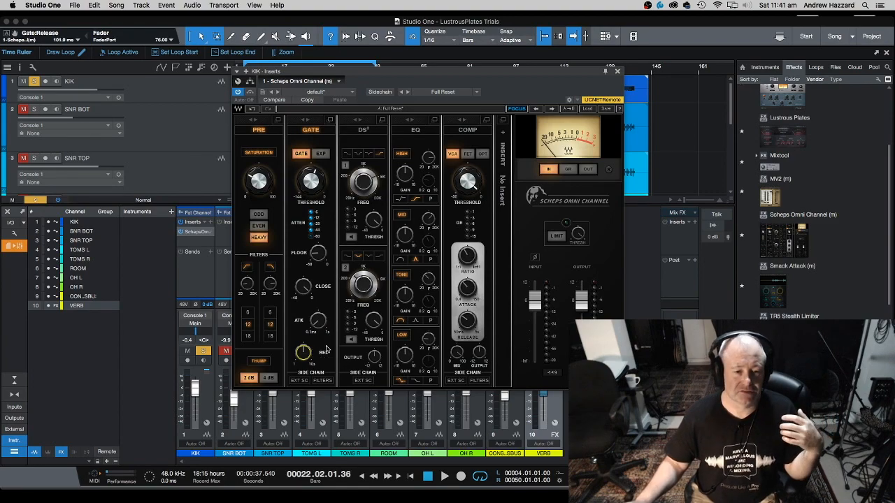
Audition the kick while checking the gate threshold, and raise the gate floor to about -25.7 dB
{"action": "key", "text": "space"}
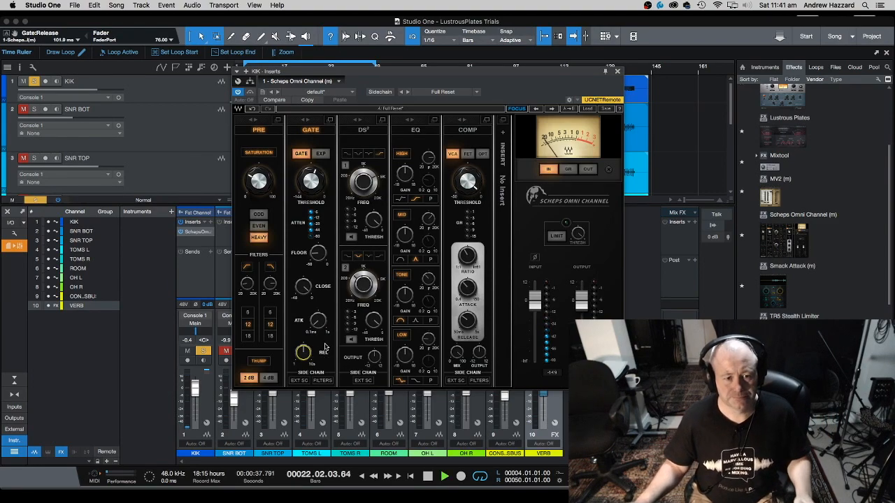
{"action": "left_click", "coordinate": [313, 180]}
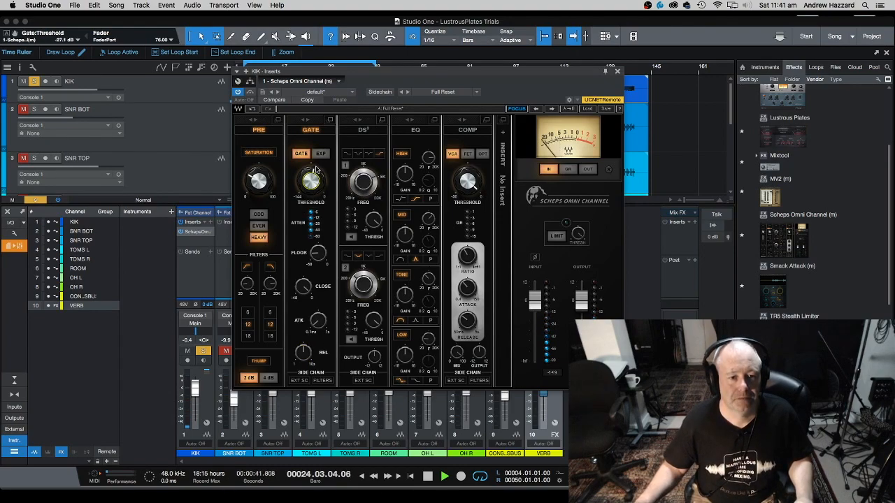
{"action": "left_click_drag", "start_coordinate": [315, 183], "coordinate": [315, 183]}
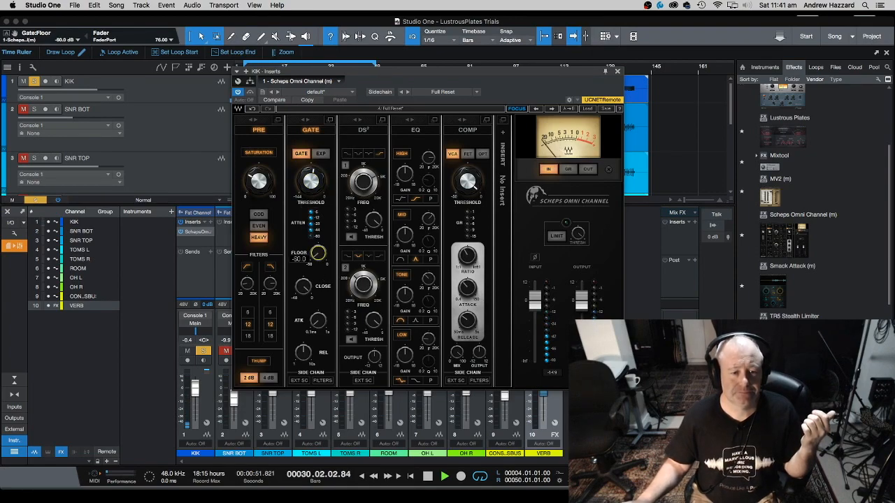
{"action": "mouse_move", "coordinate": [318, 253]}
{"action": "left_mouse_down"}
{"action": "mouse_move", "coordinate": [318, 230]}
{"action": "mouse_move", "coordinate": [320, 262]}
{"action": "left_mouse_up"}
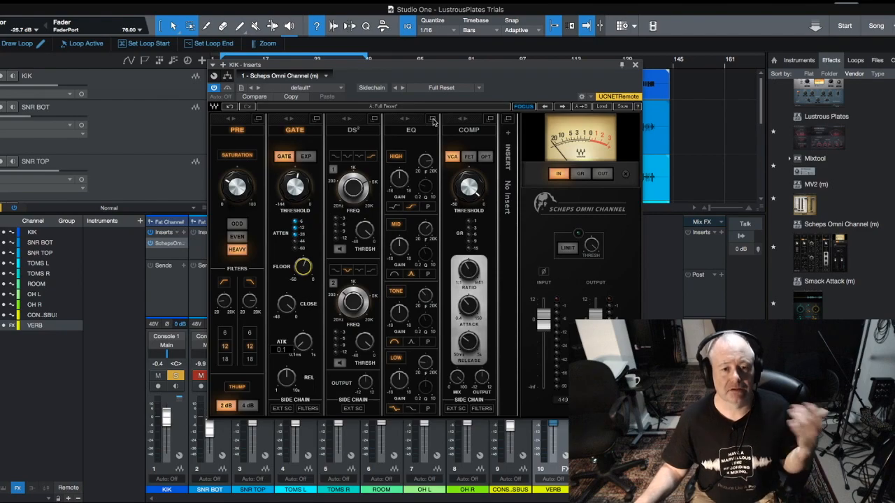
Activate the EQ module through its enlarged view and return to the full channel strip
{"action": "left_click", "coordinate": [432, 120]}
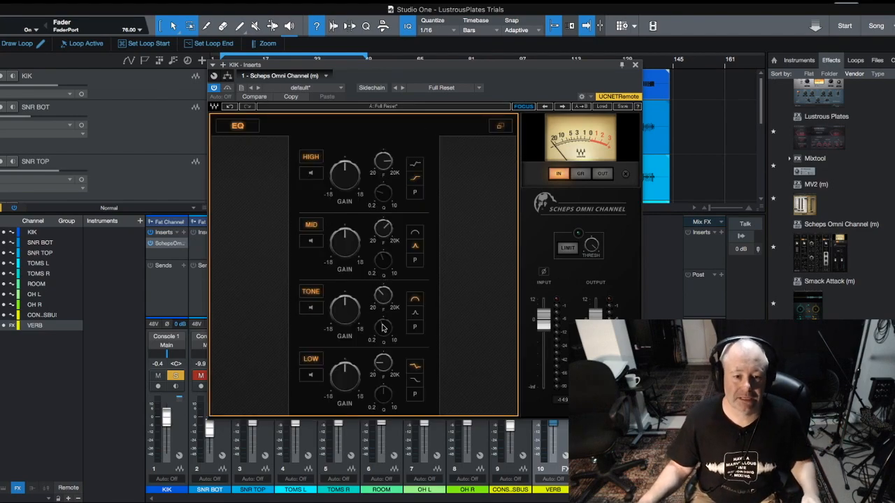
{"action": "left_click", "coordinate": [500, 127]}
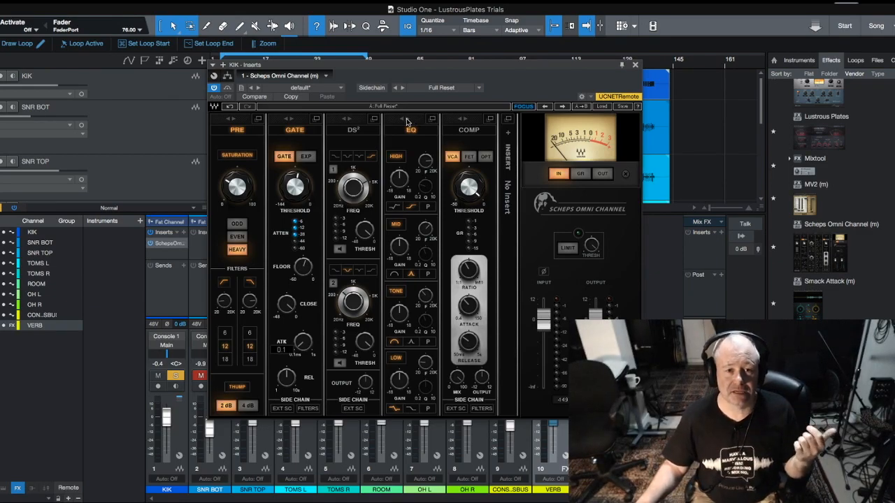
{"action": "left_click_drag", "start_coordinate": [407, 122], "coordinate": [467, 132]}
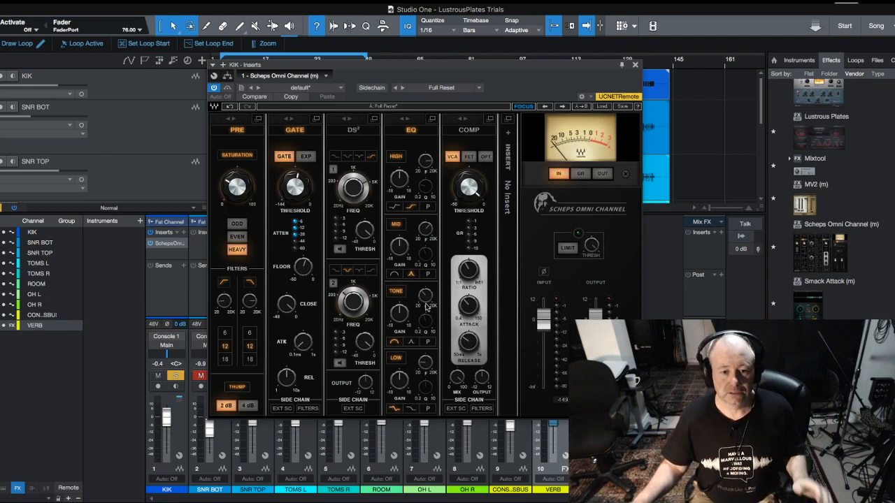
Boost the kick's EQ low band at about 80 Hz by 6 dB, bypassing the band briefly to compare
{"action": "left_click", "coordinate": [425, 362]}
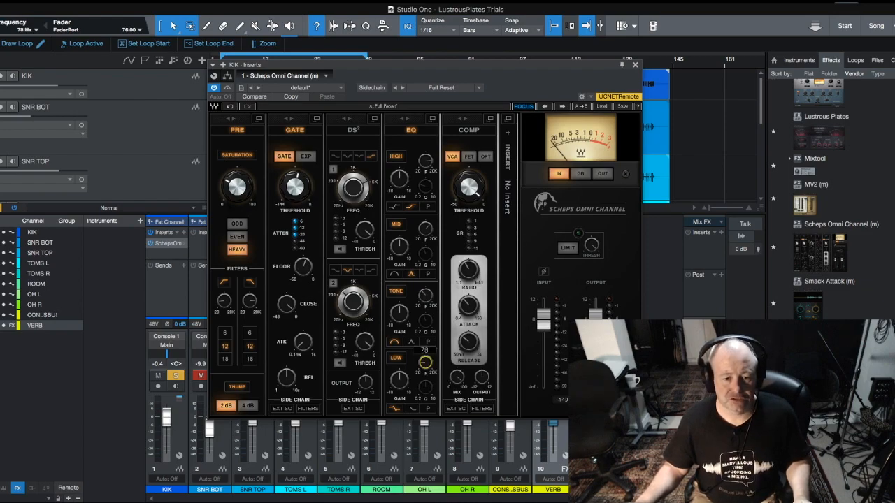
{"action": "left_click_drag", "start_coordinate": [400, 385], "coordinate": [399, 377]}
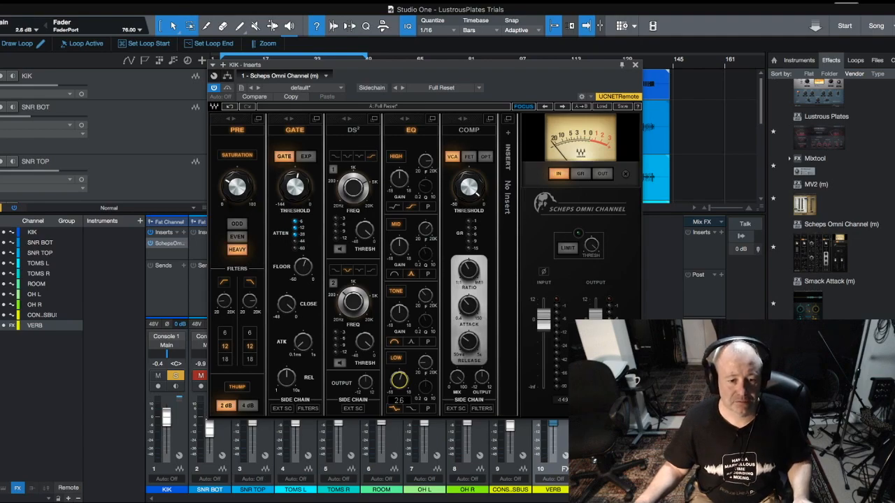
{"action": "left_click_drag", "start_coordinate": [399, 381], "coordinate": [400, 379]}
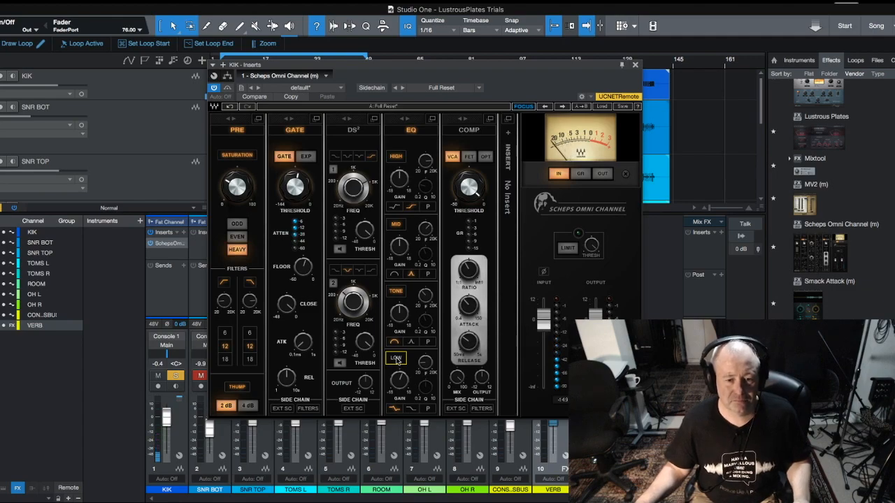
{"action": "left_click", "coordinate": [397, 358]}
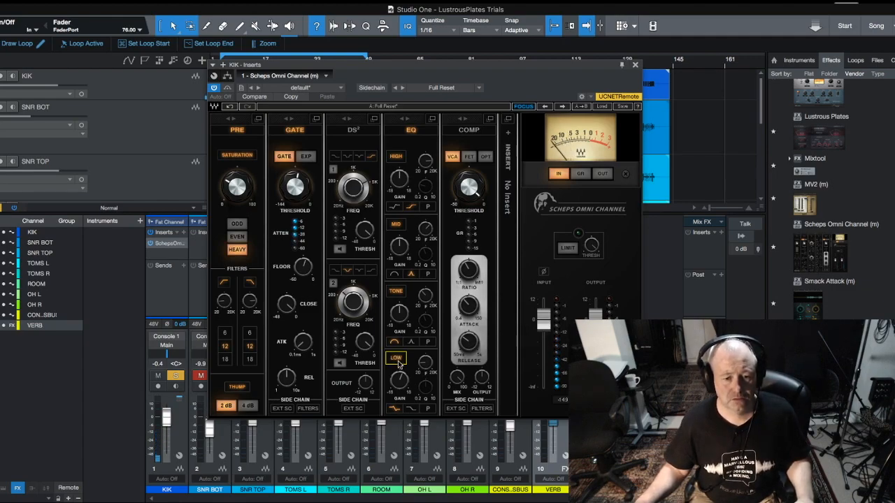
{"action": "left_click_drag", "start_coordinate": [399, 384], "coordinate": [398, 363]}
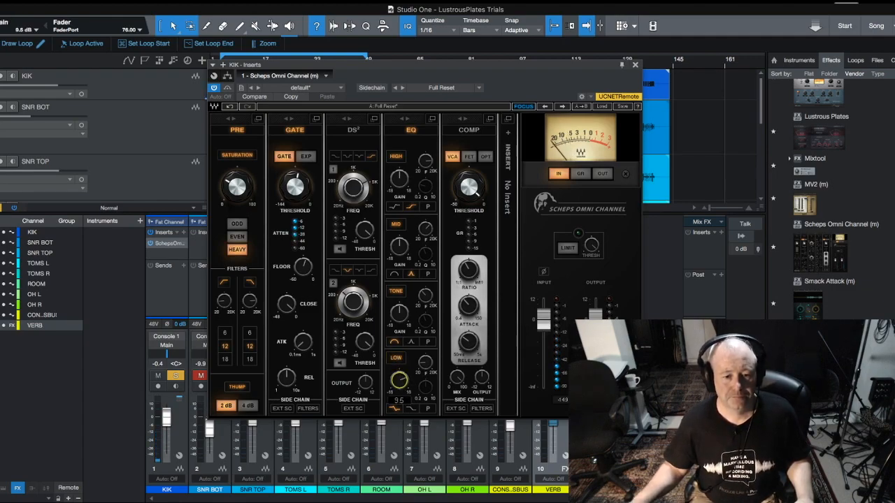
{"action": "left_click_drag", "start_coordinate": [398, 380], "coordinate": [398, 384]}
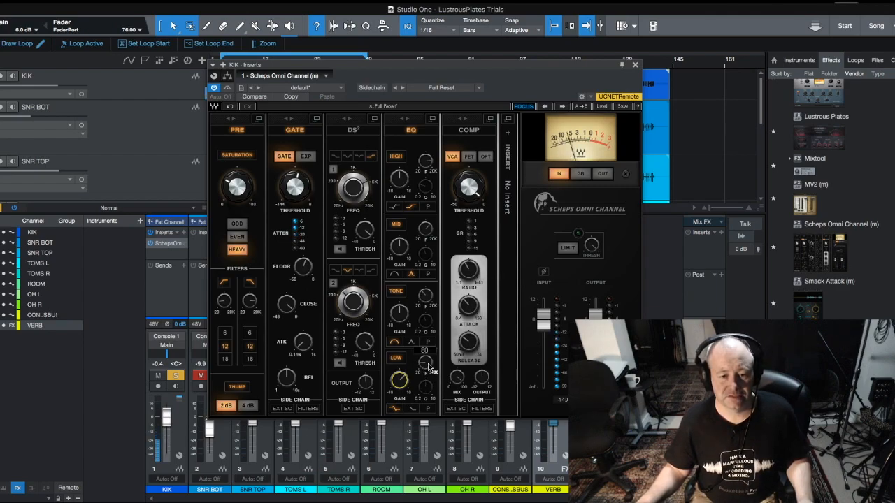
Cut the gain of the kick's EQ tone band in two stages, bypassing the band between adjustments to compare
{"action": "left_click", "coordinate": [426, 297]}
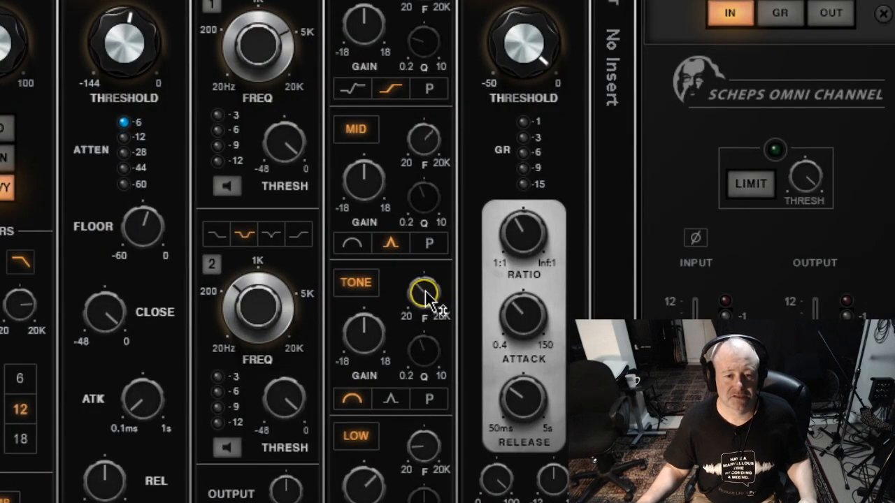
{"action": "mouse_move", "coordinate": [424, 297]}
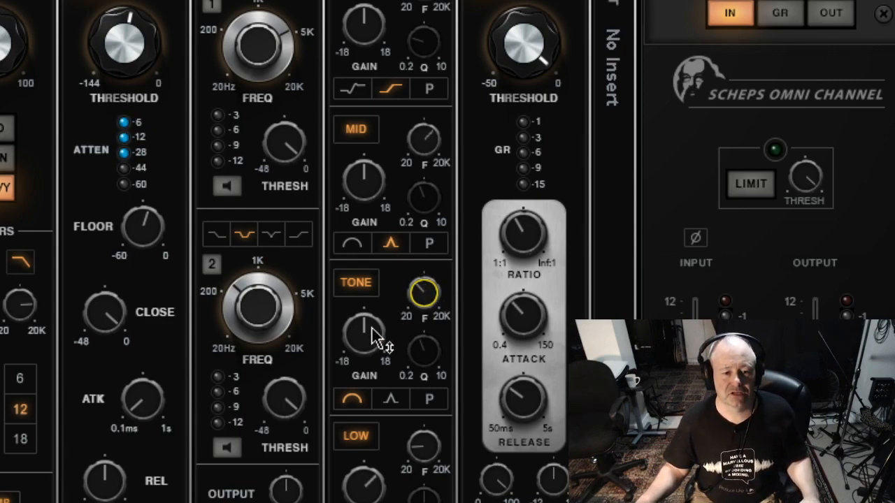
{"action": "left_click_drag", "start_coordinate": [367, 334], "coordinate": [367, 385]}
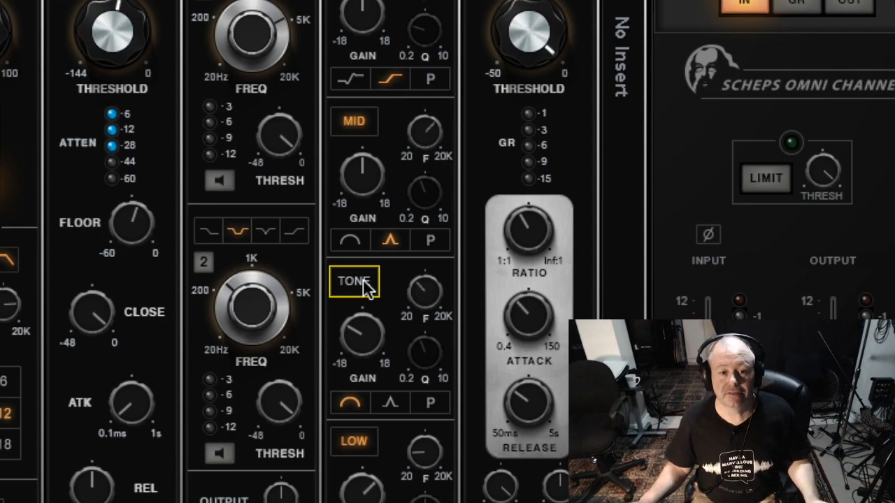
{"action": "left_click", "coordinate": [364, 283]}
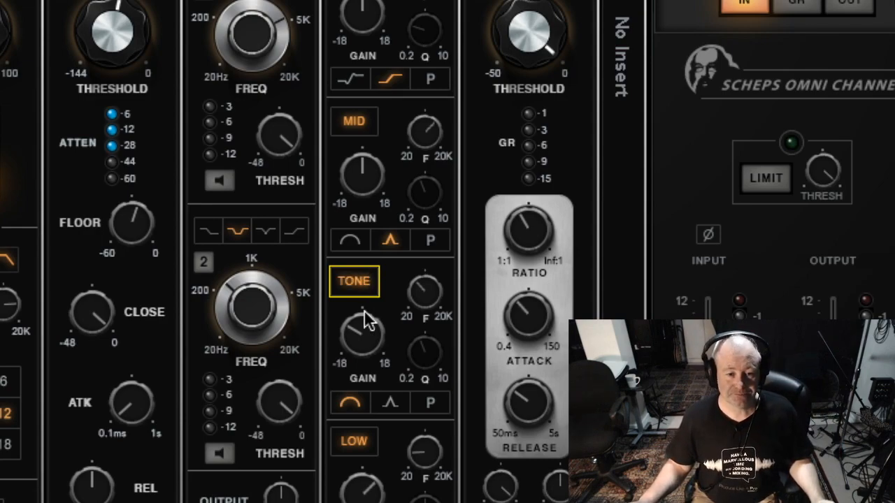
{"action": "left_click_drag", "start_coordinate": [364, 332], "coordinate": [364, 359]}
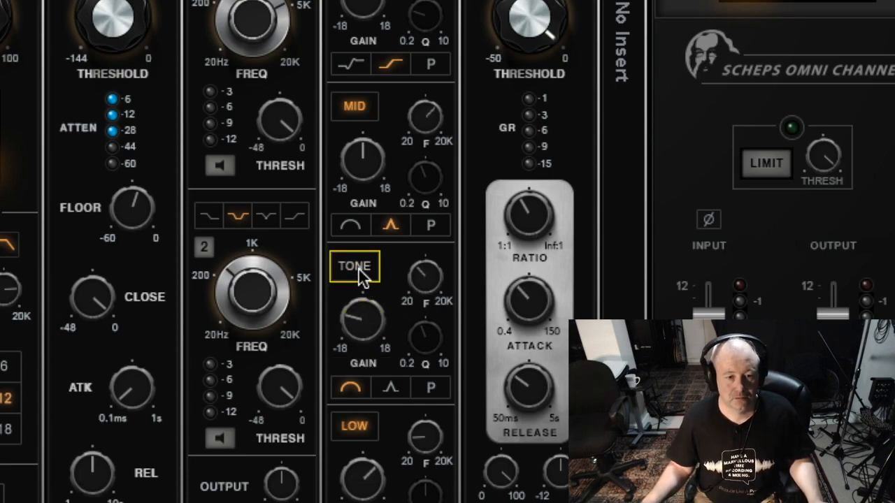
{"action": "left_click", "coordinate": [358, 271]}
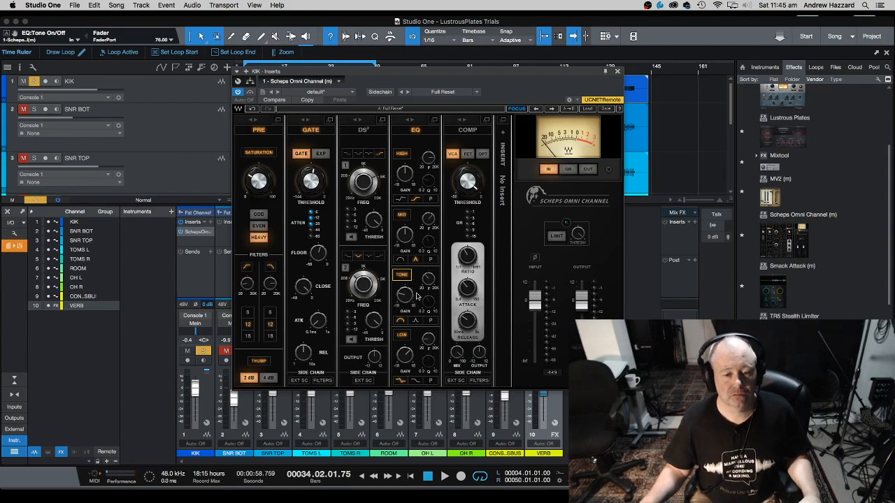
Audition different gain amounts on the kick's EQ high band at 8000 Hz and settle on a 2.0 dB boost
{"action": "mouse_move", "coordinate": [430, 282]}
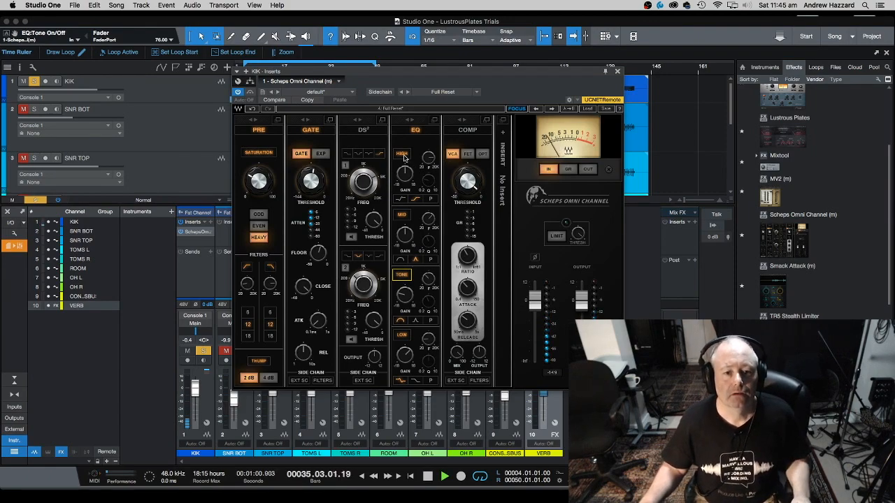
{"action": "mouse_move", "coordinate": [430, 160]}
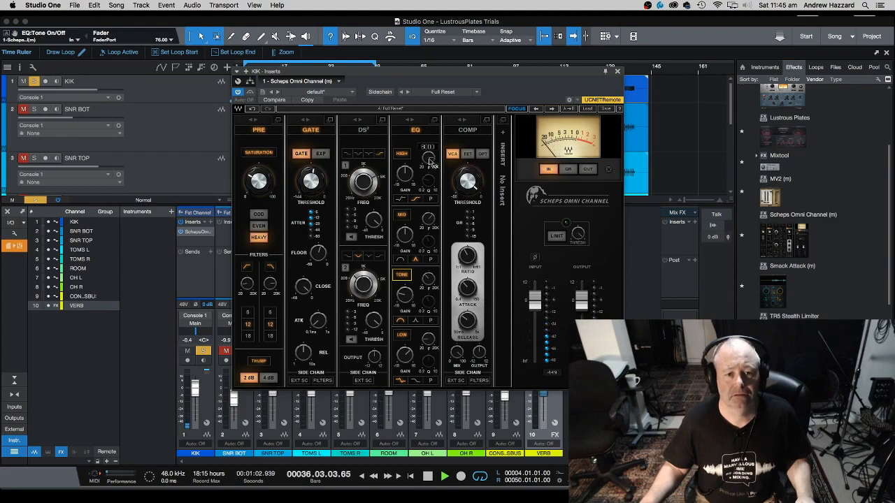
{"action": "left_click_drag", "start_coordinate": [431, 162], "coordinate": [411, 182]}
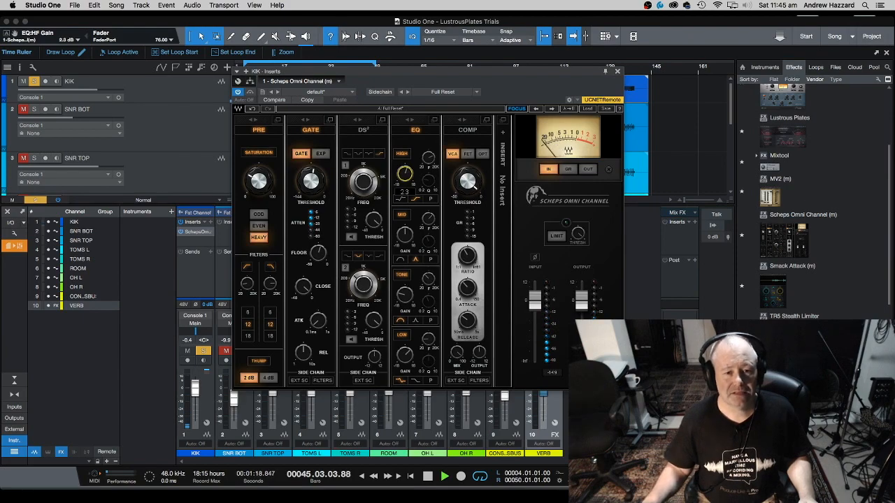
{"action": "left_click_drag", "start_coordinate": [411, 181], "coordinate": [411, 171]}
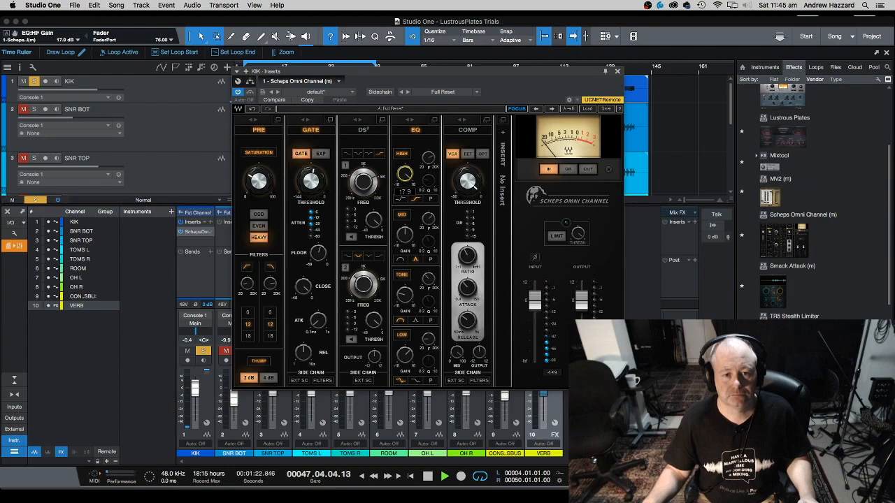
{"action": "mouse_move", "coordinate": [411, 171]}
{"action": "left_mouse_down"}
{"action": "mouse_move", "coordinate": [411, 183]}
{"action": "mouse_move", "coordinate": [411, 173]}
{"action": "left_mouse_up"}
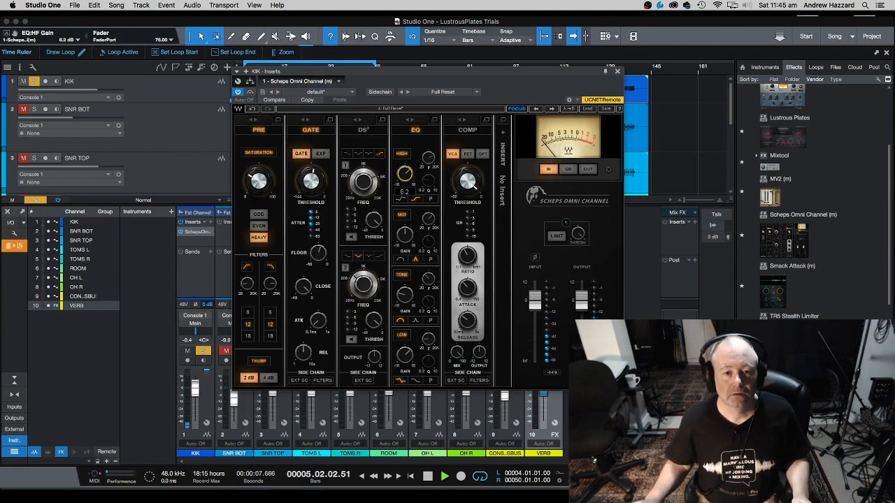
{"action": "left_click_drag", "start_coordinate": [411, 172], "coordinate": [411, 173]}
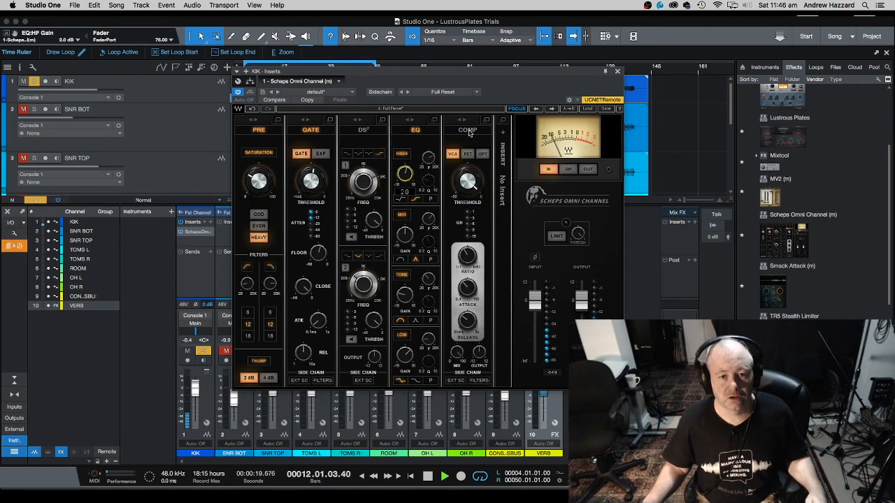
Switch the compressor module in and out twice during playback to compare its effect on the kick
{"action": "left_click", "coordinate": [467, 130]}
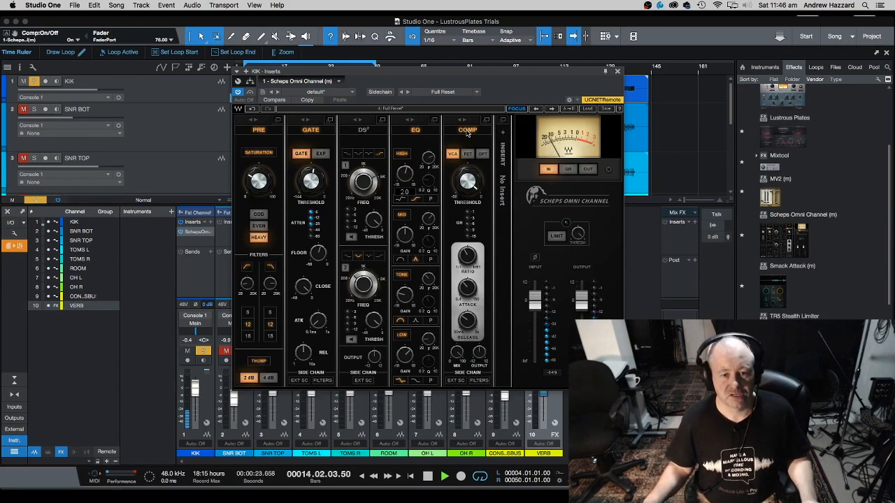
{"action": "left_click", "coordinate": [467, 132]}
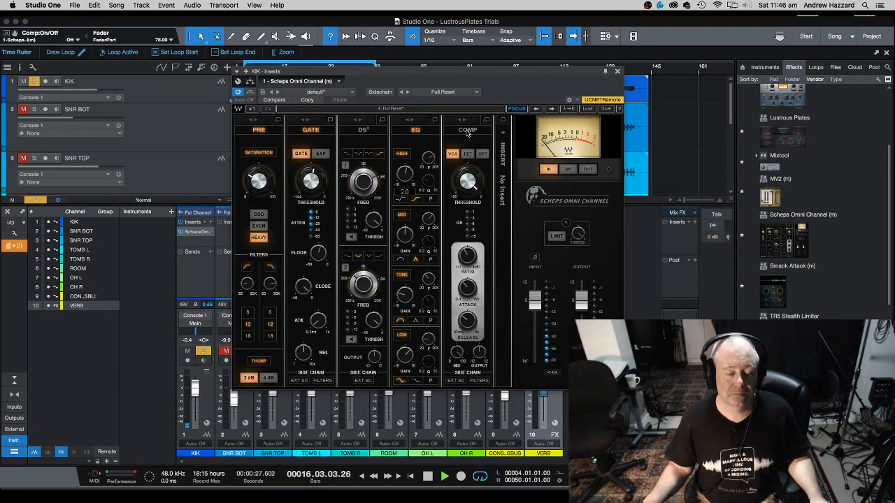
{"action": "left_click", "coordinate": [467, 131]}
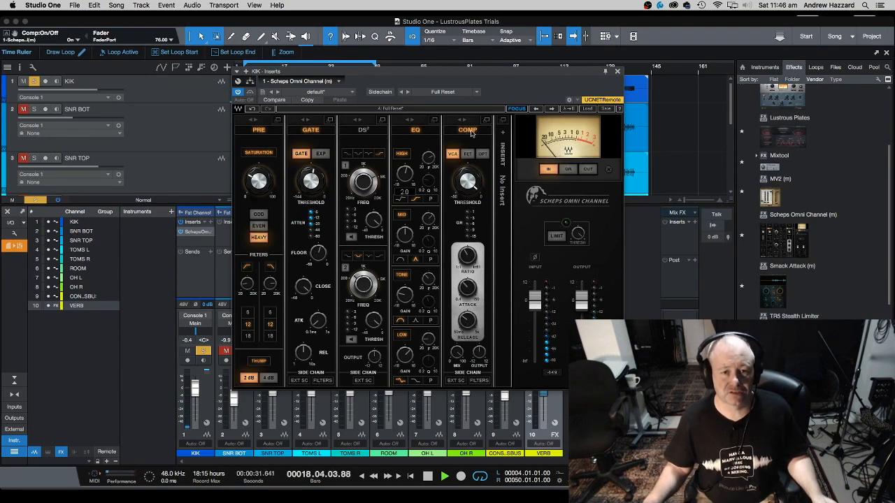
{"action": "left_click", "coordinate": [466, 130]}
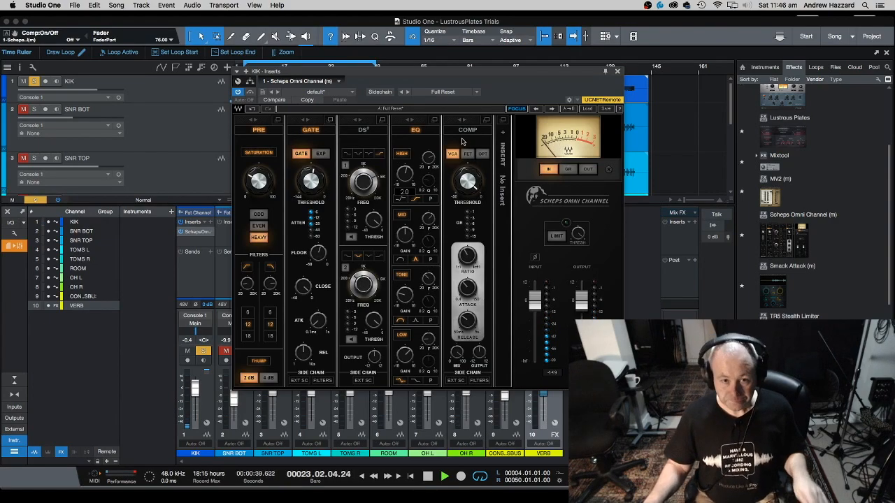
Set the kick's compressor to OPT mode, shorten its attack, and lengthen its release to about 464.5 ms
{"action": "left_click", "coordinate": [482, 154]}
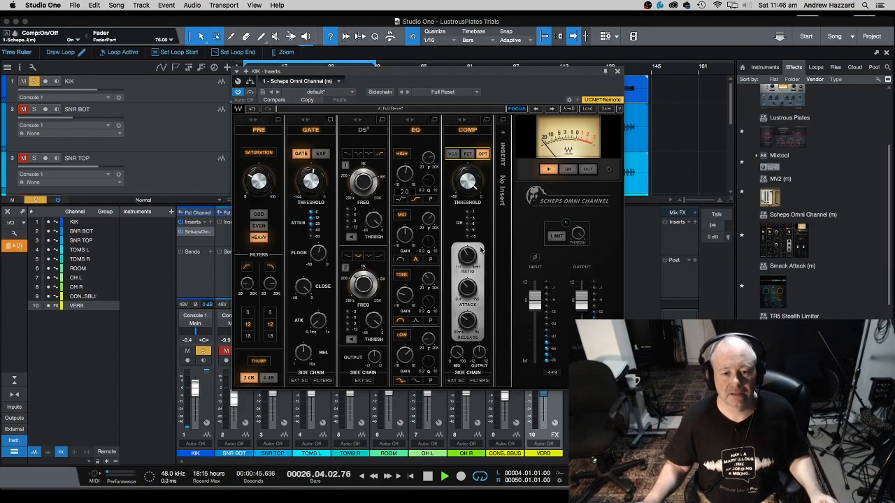
{"action": "left_click_drag", "start_coordinate": [467, 291], "coordinate": [469, 299]}
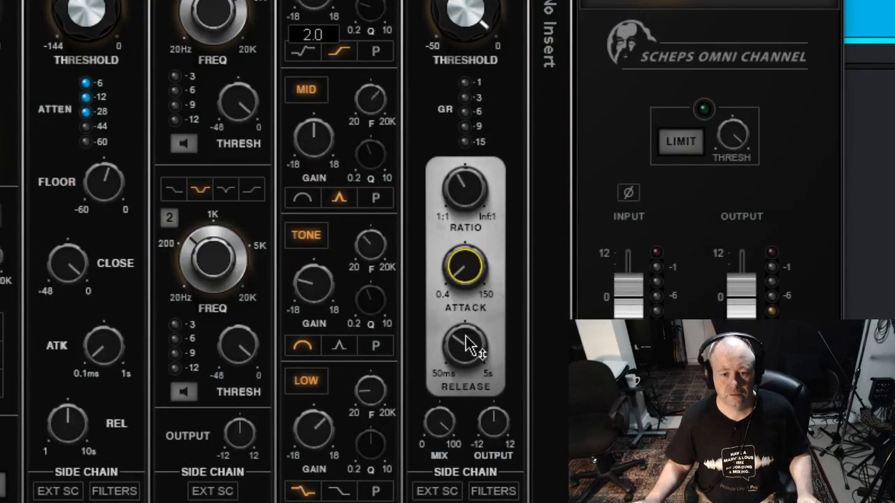
{"action": "left_click_drag", "start_coordinate": [467, 342], "coordinate": [467, 326]}
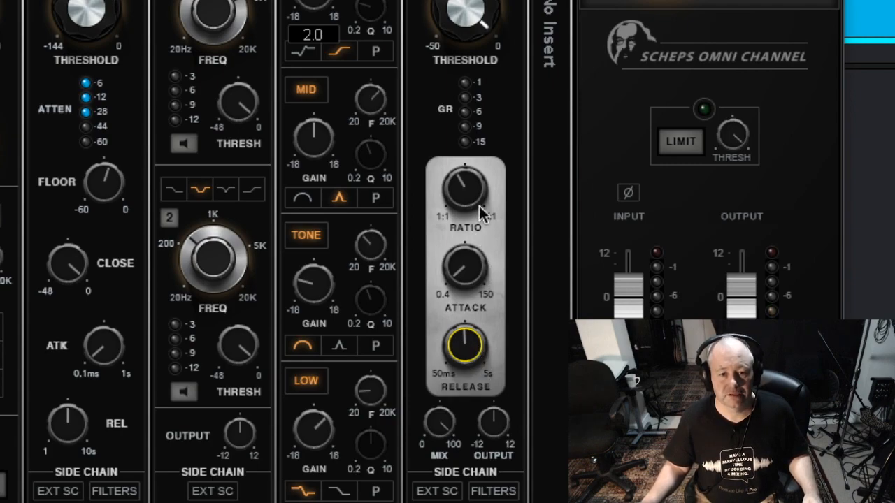
Lower the compressor threshold to about -34.05 dB while the kick plays
{"action": "mouse_move", "coordinate": [472, 198]}
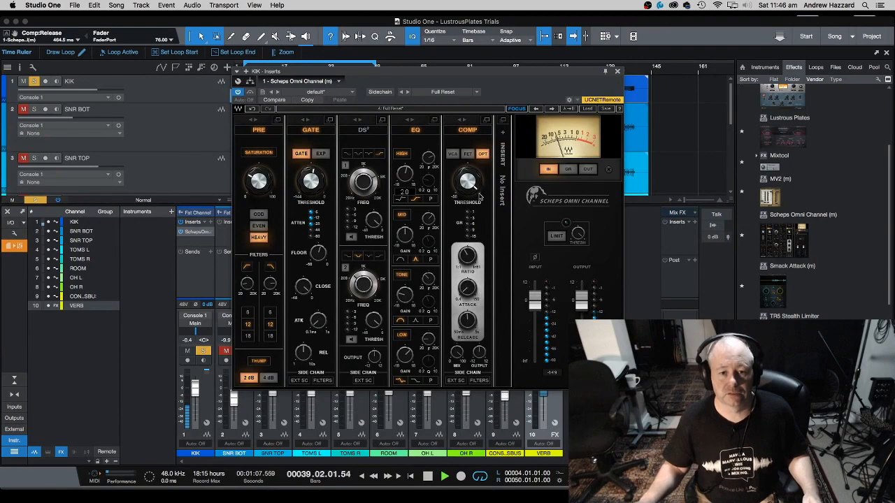
{"action": "left_click_drag", "start_coordinate": [472, 181], "coordinate": [471, 217]}
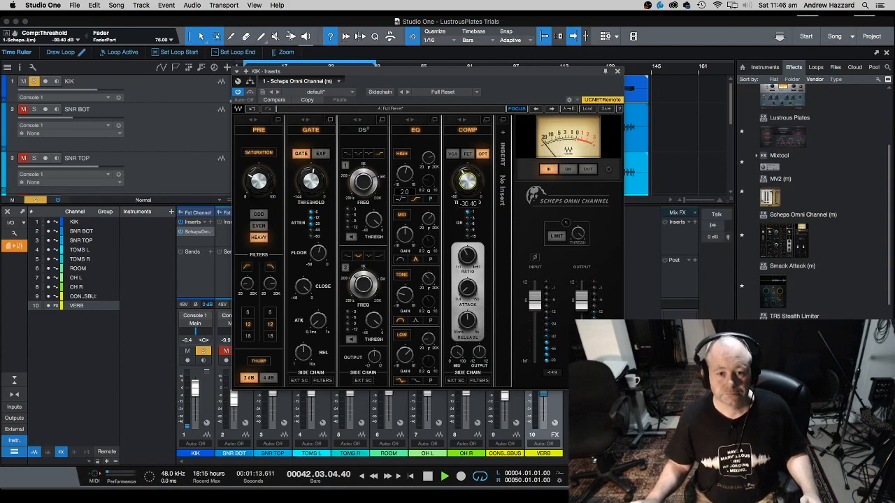
{"action": "left_click_drag", "start_coordinate": [471, 217], "coordinate": [471, 218]}
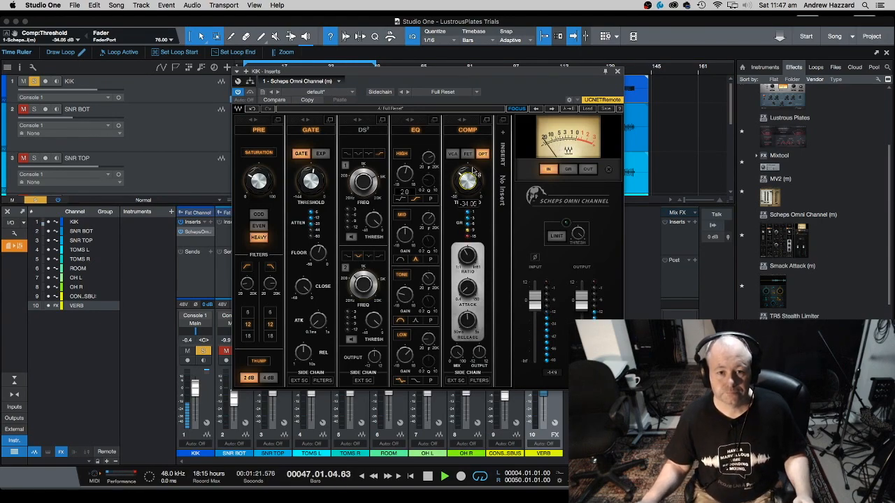
Bypass and re-enable the compressor twice to compare the kick with and without compression, leave it on, and stop playback
{"action": "left_click", "coordinate": [471, 132]}
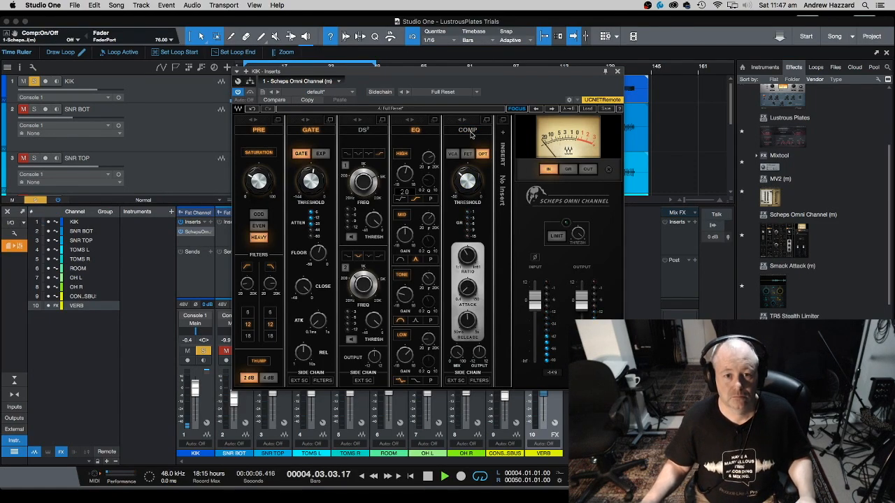
{"action": "left_click", "coordinate": [471, 133]}
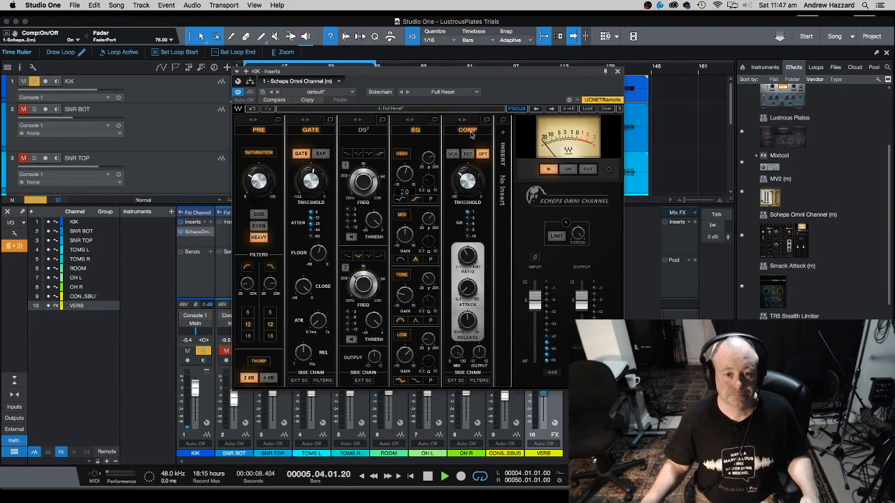
{"action": "left_click", "coordinate": [471, 132]}
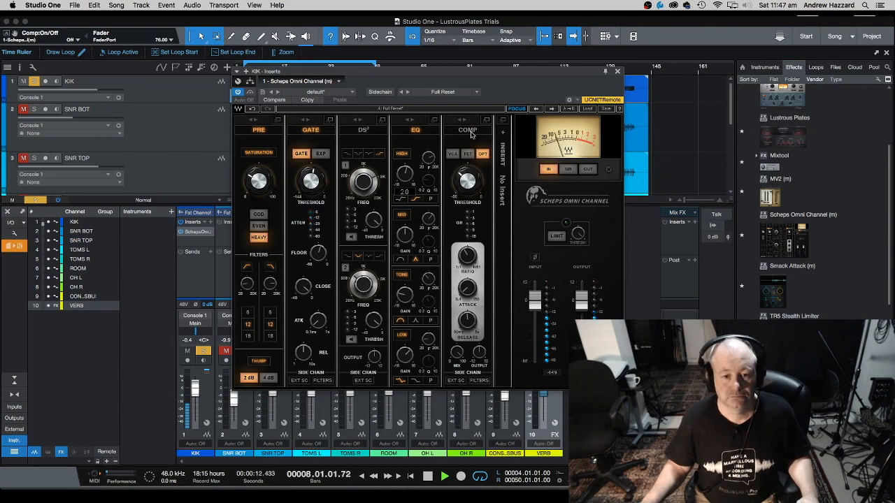
{"action": "left_click", "coordinate": [472, 133]}
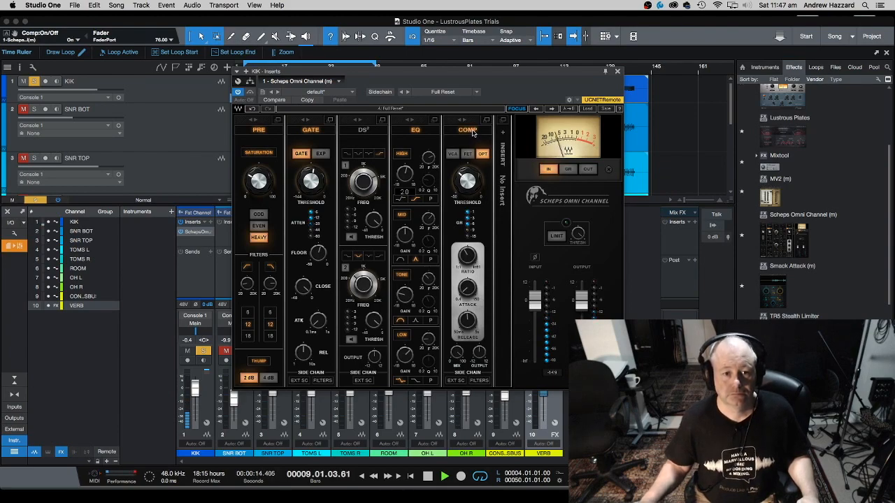
{"action": "mouse_move", "coordinate": [318, 187]}
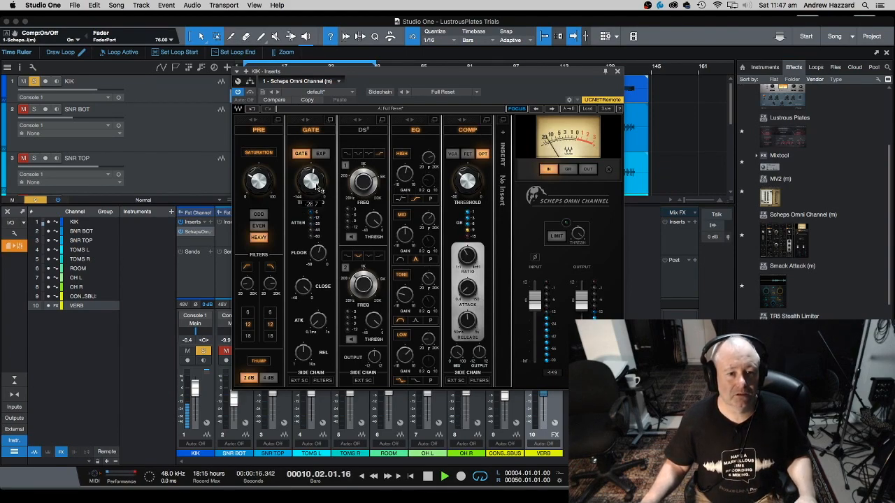
{"action": "key", "text": "space"}
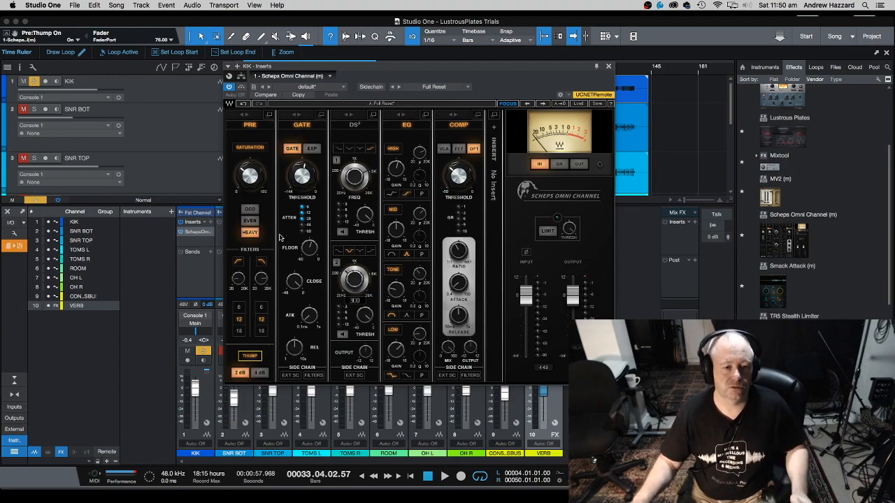
Load Scheps Parallel Particles from the Harmonic plug-ins into the channel strip's insert slot and reposition the plugin window
{"action": "left_click_drag", "start_coordinate": [359, 67], "coordinate": [359, 70]}
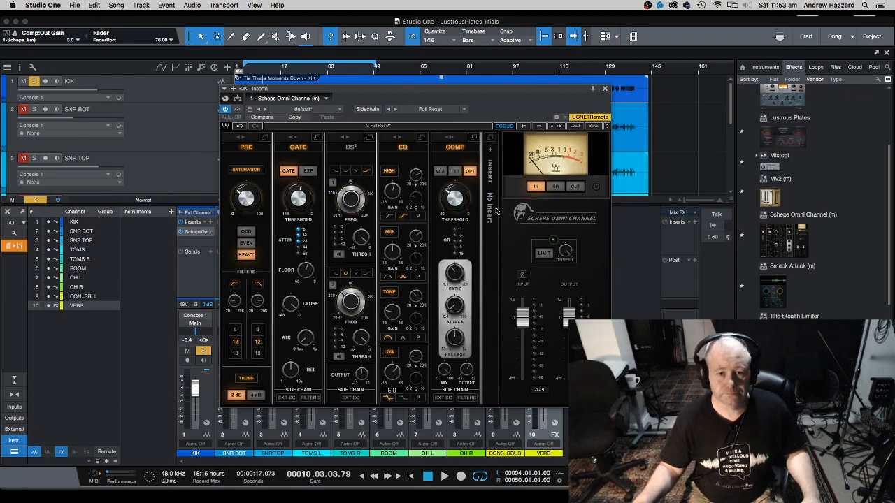
{"action": "left_click_drag", "start_coordinate": [491, 255], "coordinate": [410, 252]}
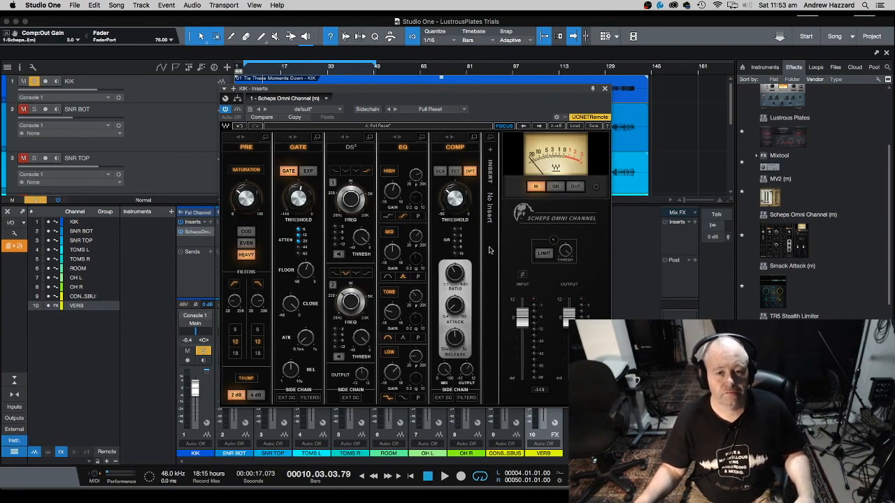
{"action": "left_click", "coordinate": [492, 152]}
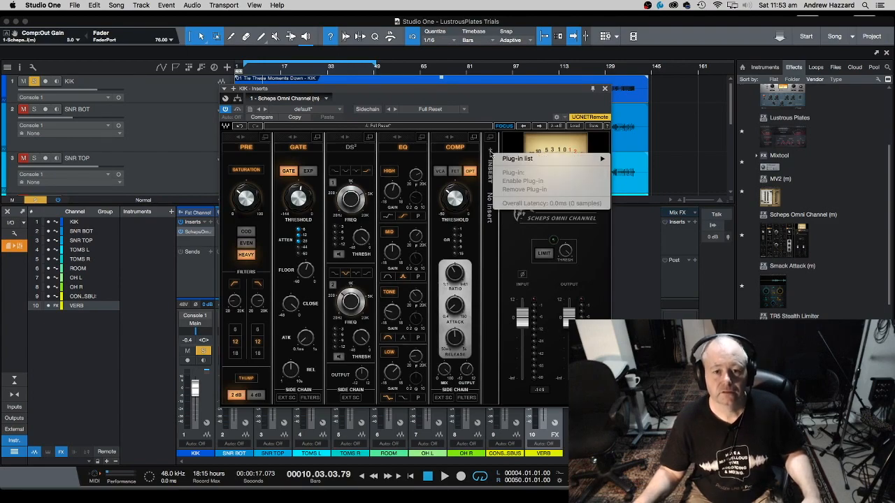
{"action": "mouse_move", "coordinate": [566, 164]}
{"action": "mouse_move", "coordinate": [654, 179]}
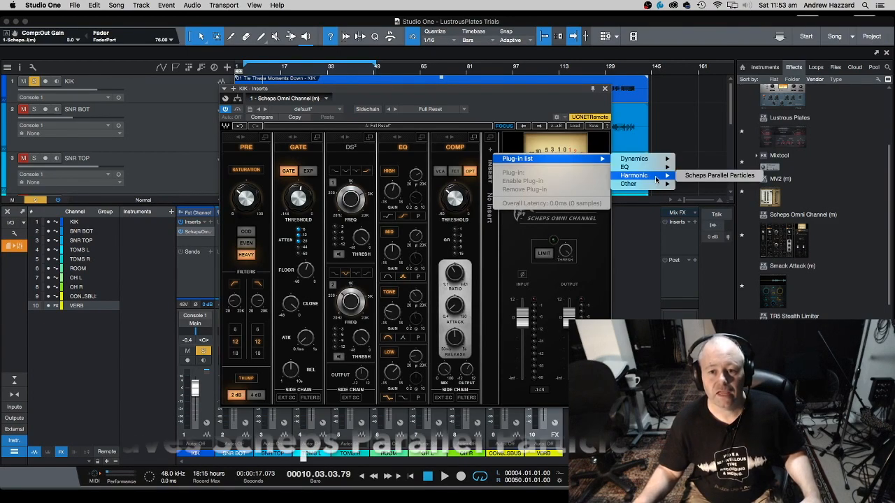
{"action": "left_click", "coordinate": [720, 176]}
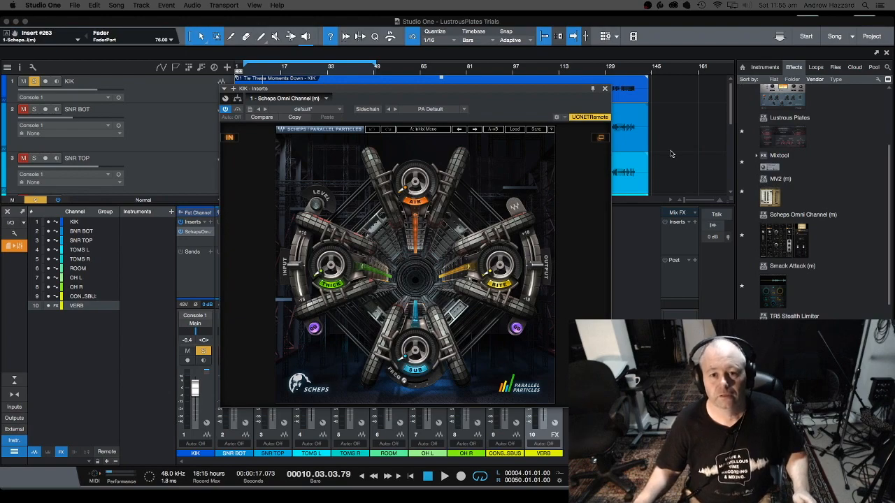
{"action": "left_click_drag", "start_coordinate": [494, 90], "coordinate": [499, 85]}
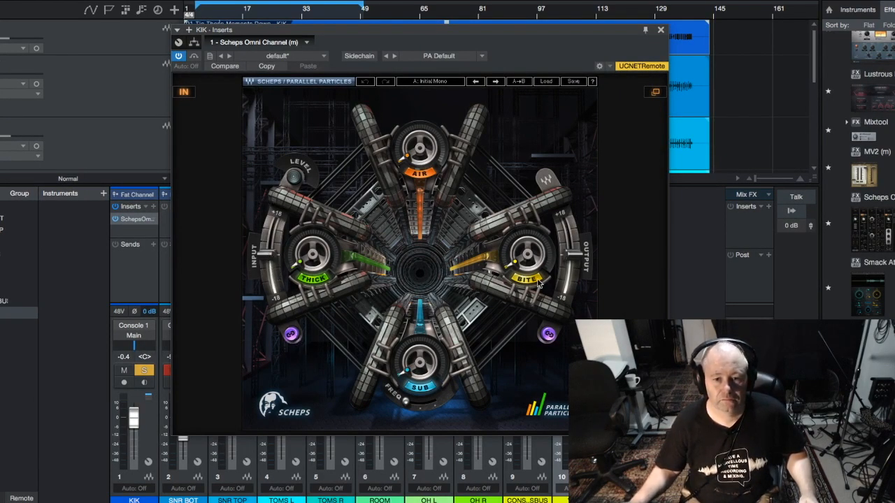
{"action": "mouse_move", "coordinate": [573, 265]}
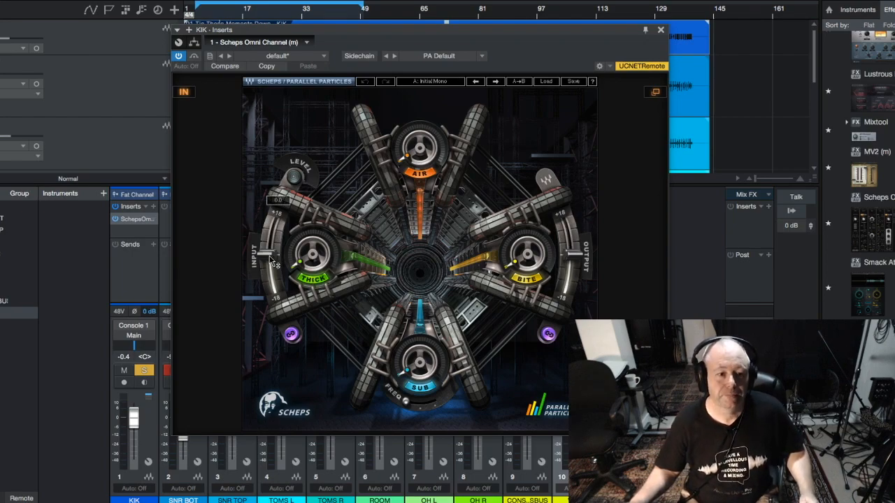
Raise the Parallel Particles Sub frequency to 70 Hz and nudge the plugin window slightly upward
{"action": "mouse_move", "coordinate": [329, 266]}
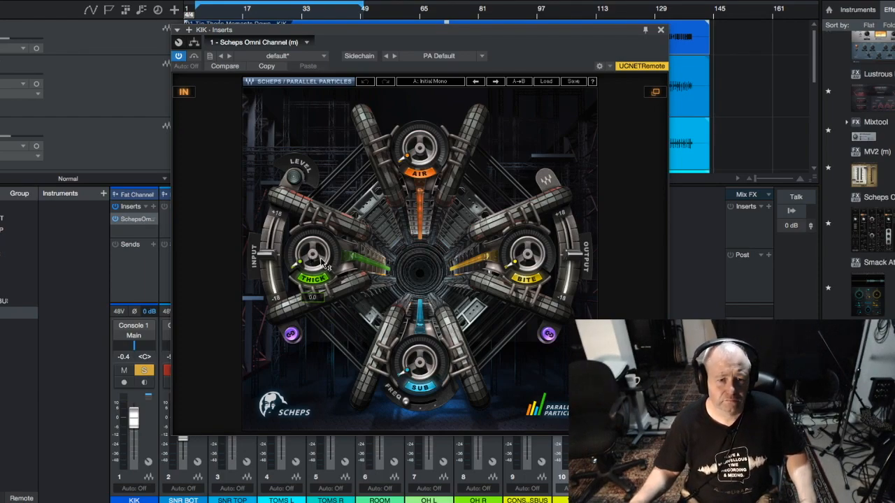
{"action": "mouse_move", "coordinate": [529, 260]}
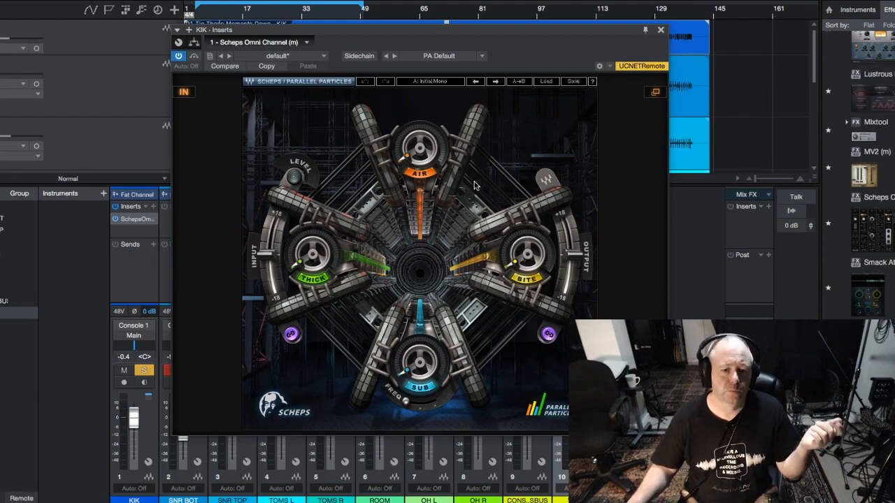
{"action": "mouse_move", "coordinate": [433, 378]}
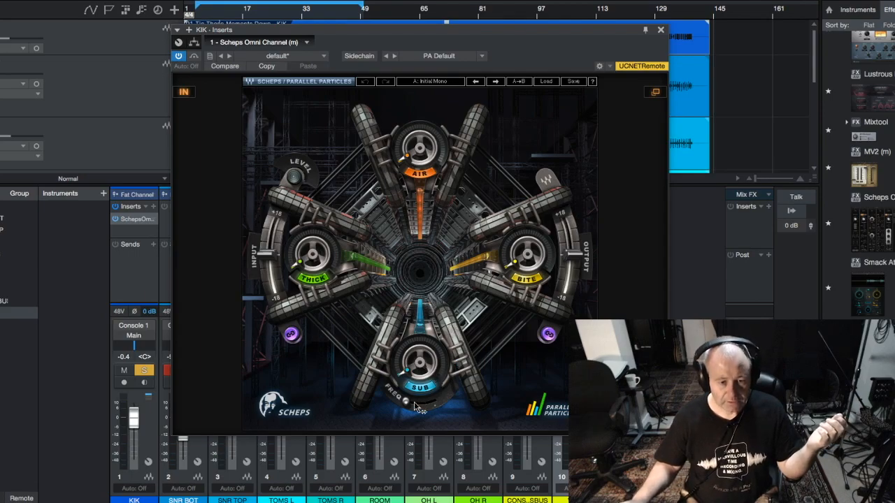
{"action": "mouse_move", "coordinate": [405, 402]}
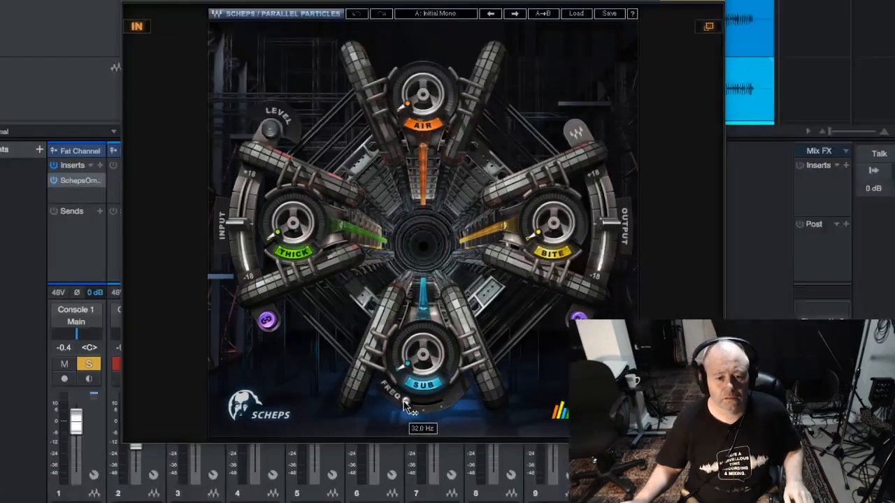
{"action": "left_click", "coordinate": [405, 401]}
{"action": "left_click_drag", "start_coordinate": [408, 402], "coordinate": [473, 401]}
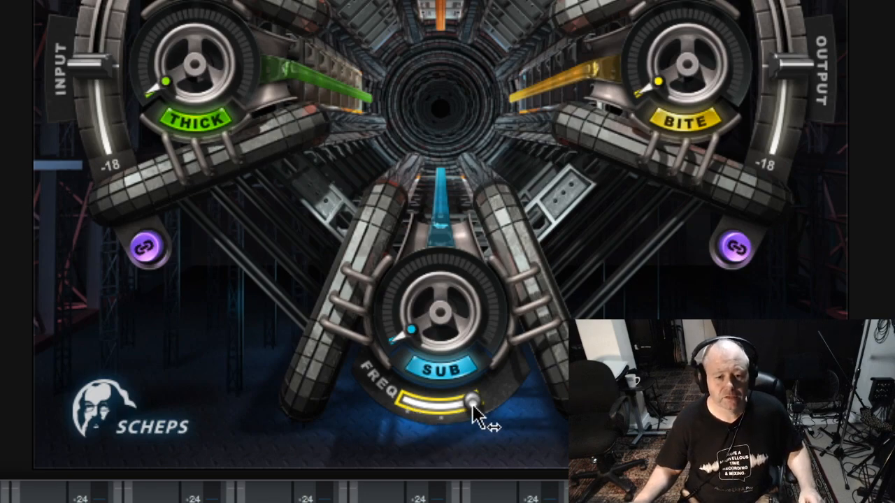
{"action": "mouse_move", "coordinate": [474, 404]}
{"action": "left_mouse_down"}
{"action": "mouse_move", "coordinate": [459, 403]}
{"action": "mouse_move", "coordinate": [473, 413]}
{"action": "left_mouse_up"}
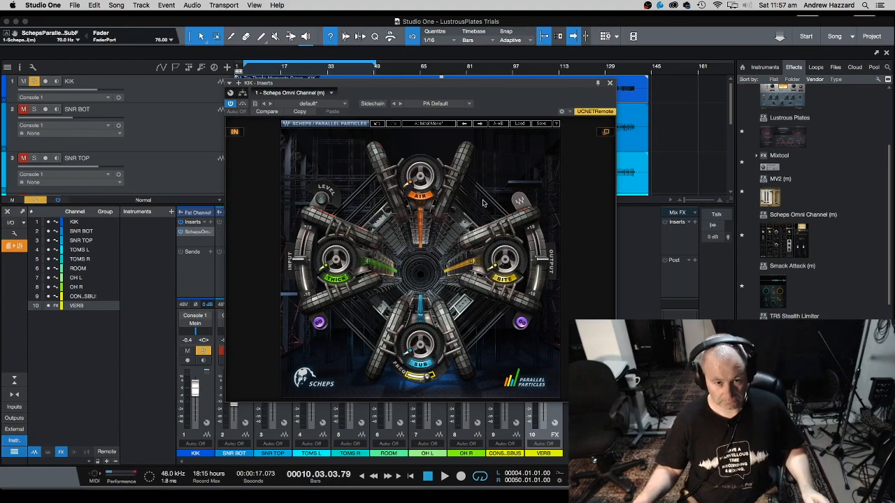
{"action": "left_click_drag", "start_coordinate": [498, 83], "coordinate": [497, 78]}
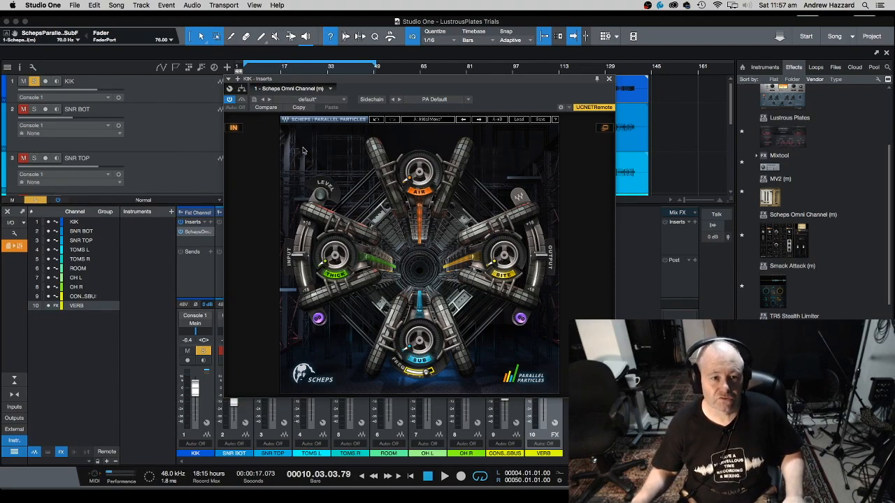
Switch Parallel Particles out, adjust its input level to about 1.0 while the kick plays, and stop playback
{"action": "left_click", "coordinate": [231, 129]}
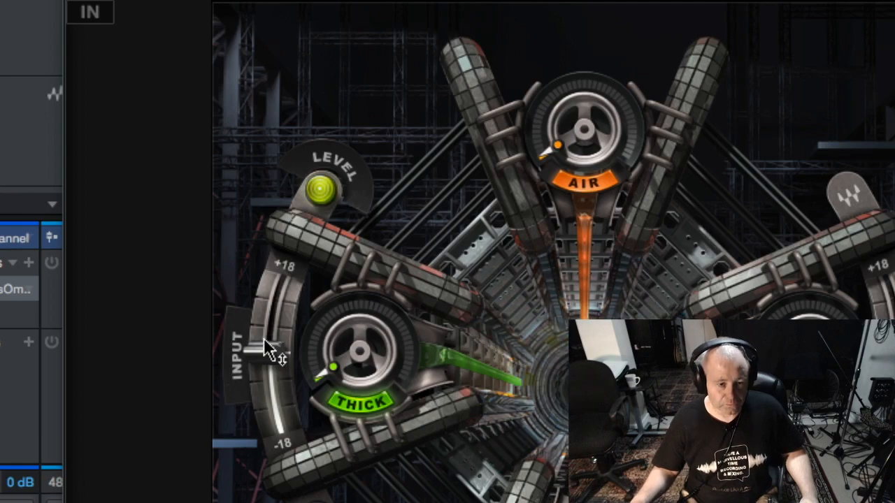
{"action": "left_click_drag", "start_coordinate": [267, 350], "coordinate": [267, 342]}
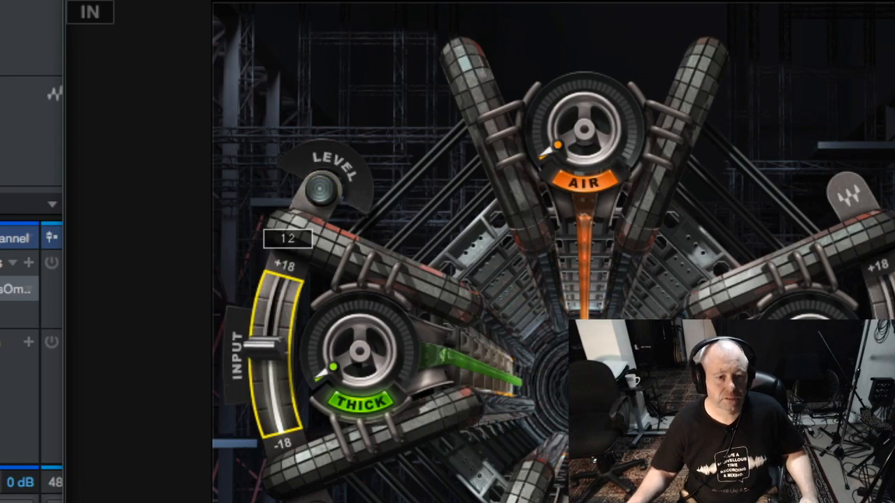
{"action": "left_click_drag", "start_coordinate": [266, 345], "coordinate": [266, 326]}
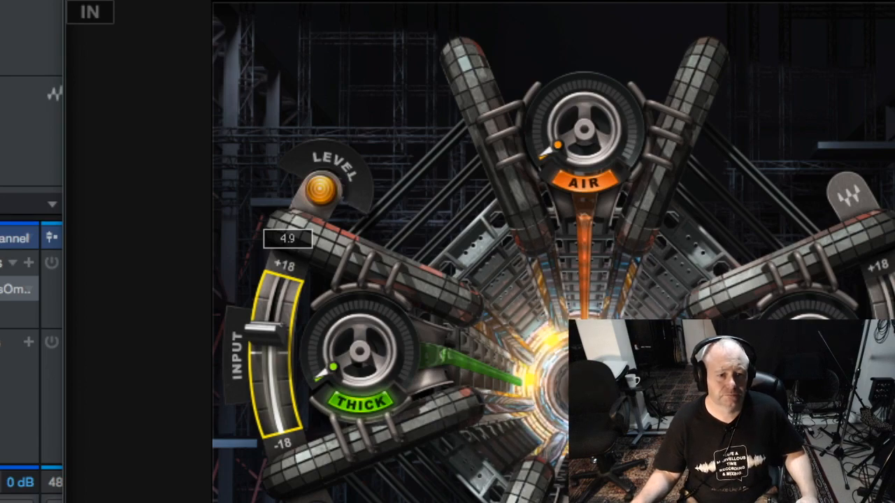
{"action": "left_click_drag", "start_coordinate": [266, 326], "coordinate": [264, 343]}
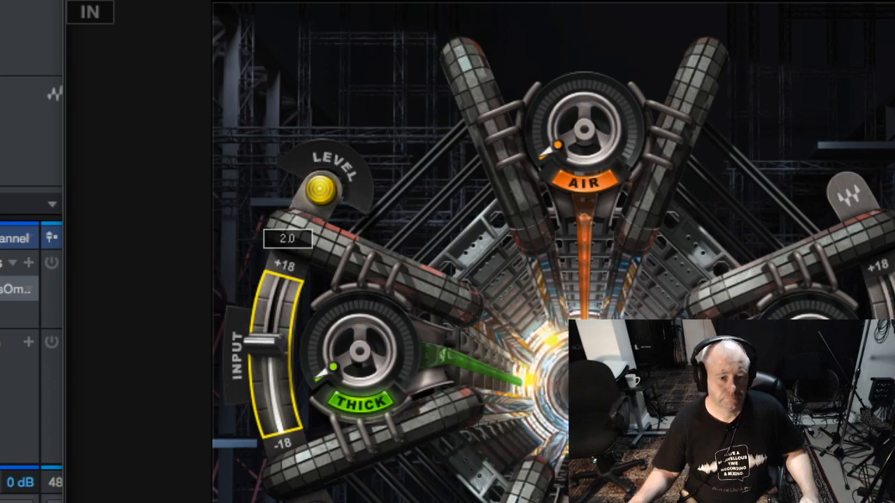
{"action": "left_click_drag", "start_coordinate": [266, 344], "coordinate": [265, 347]}
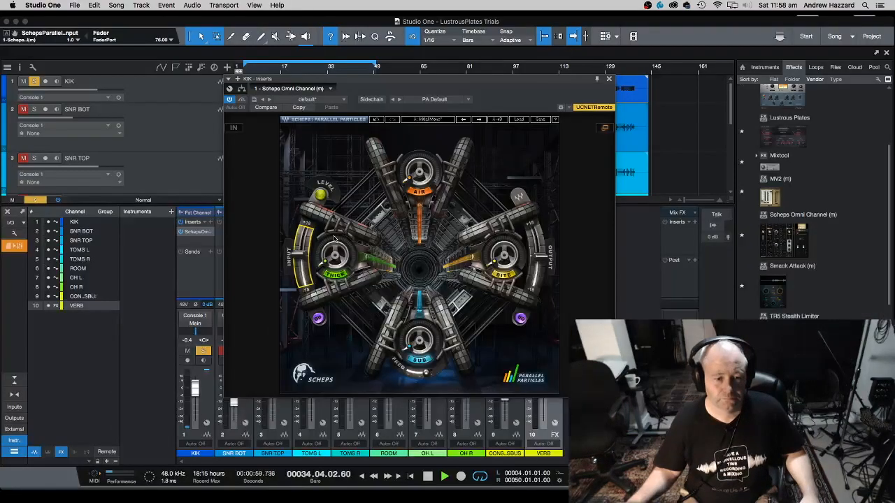
{"action": "key", "text": "space"}
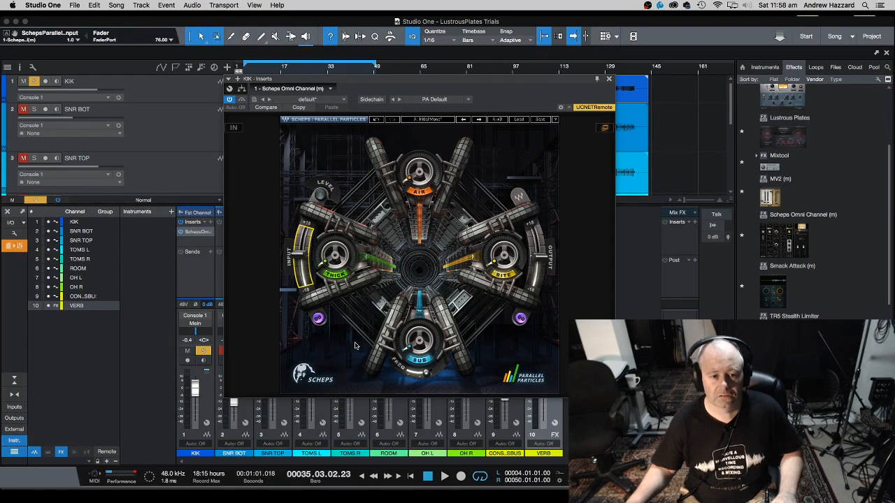
Resume playback, switch Parallel Particles back in, and set its Thick amount to about 37.5
{"action": "key", "text": "space"}
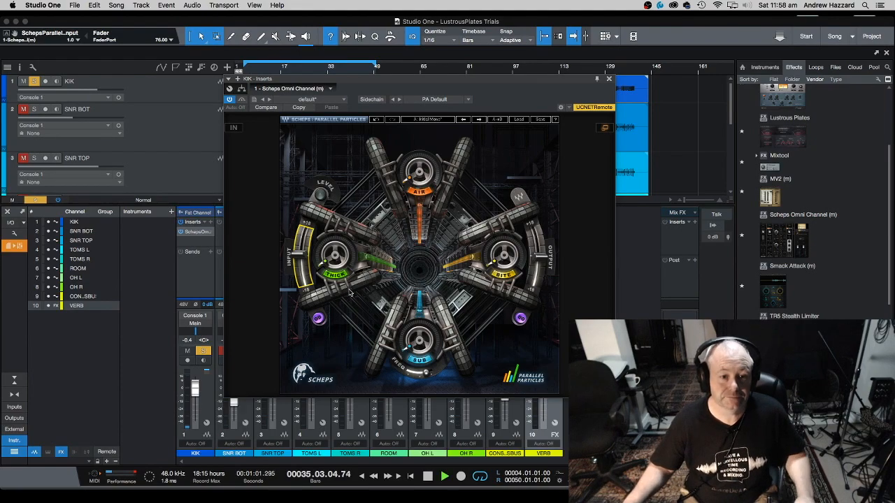
{"action": "left_click_drag", "start_coordinate": [336, 256], "coordinate": [342, 131]}
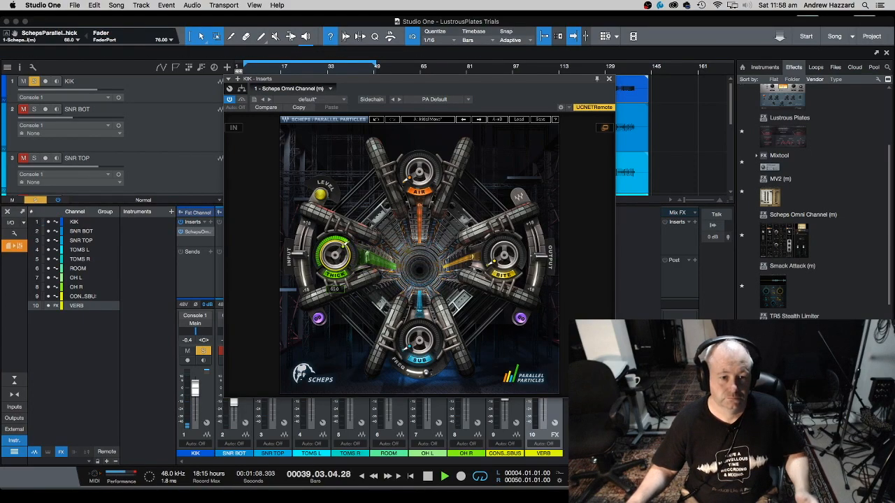
{"action": "left_click", "coordinate": [233, 129]}
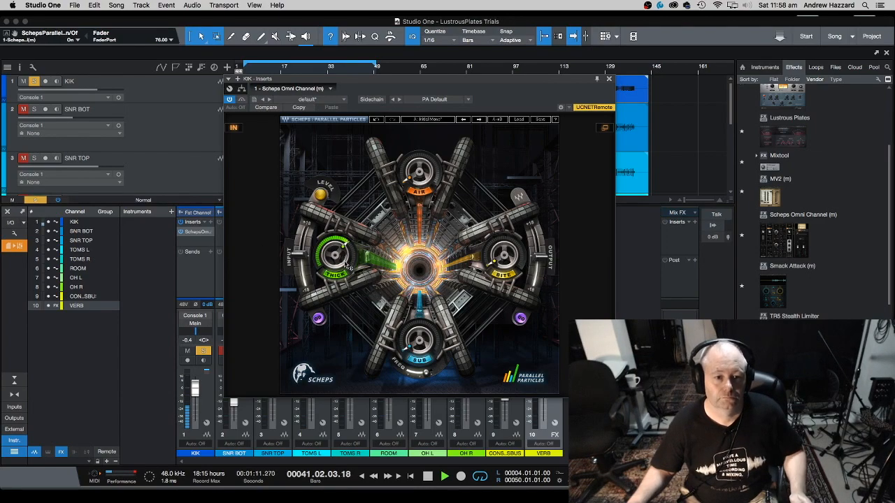
{"action": "mouse_move", "coordinate": [335, 252]}
{"action": "left_click_drag", "start_coordinate": [335, 253], "coordinate": [335, 286]}
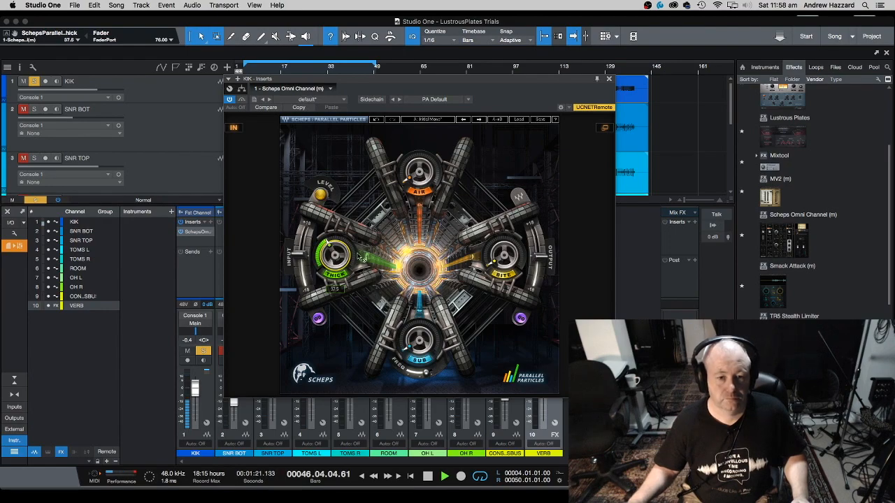
Raise the Bite amount, compare the kick with Bite off and on, and set it to about 24.9
{"action": "mouse_move", "coordinate": [506, 268]}
{"action": "left_mouse_down"}
{"action": "mouse_move", "coordinate": [506, 242]}
{"action": "mouse_move", "coordinate": [503, 264]}
{"action": "left_mouse_up"}
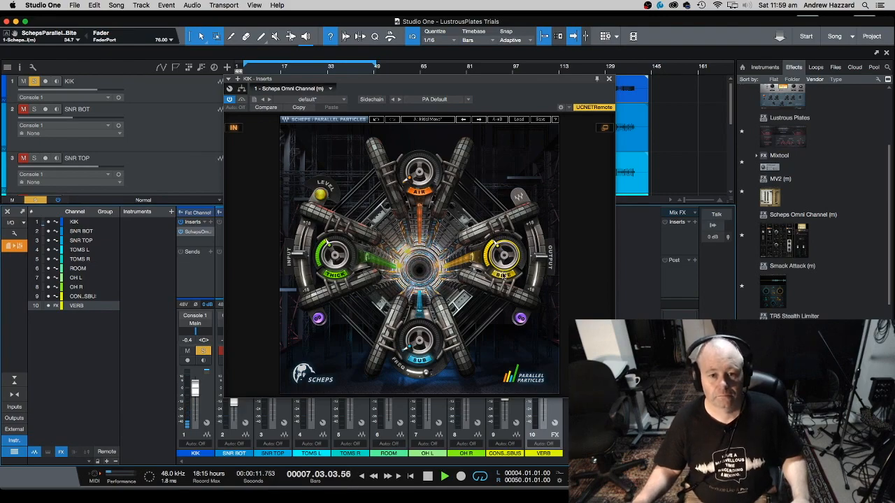
{"action": "mouse_move", "coordinate": [502, 275]}
{"action": "left_mouse_down"}
{"action": "mouse_move", "coordinate": [502, 255]}
{"action": "mouse_move", "coordinate": [506, 276]}
{"action": "left_mouse_up"}
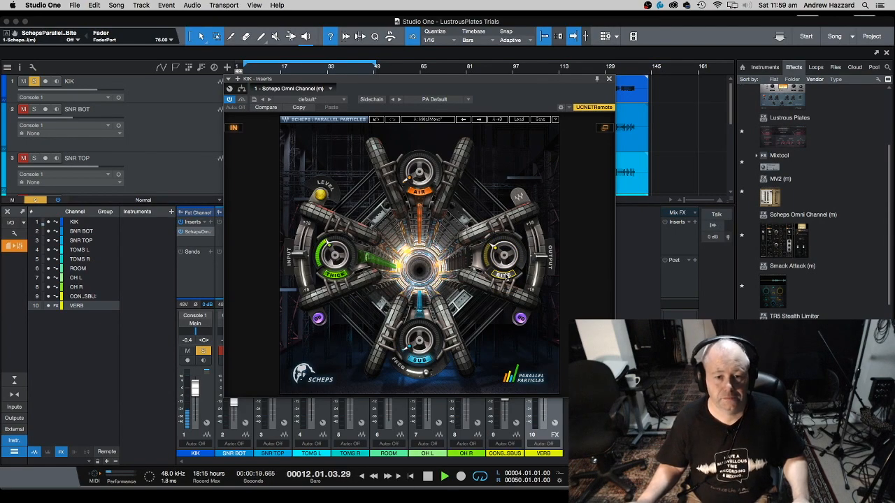
{"action": "left_click", "coordinate": [506, 277]}
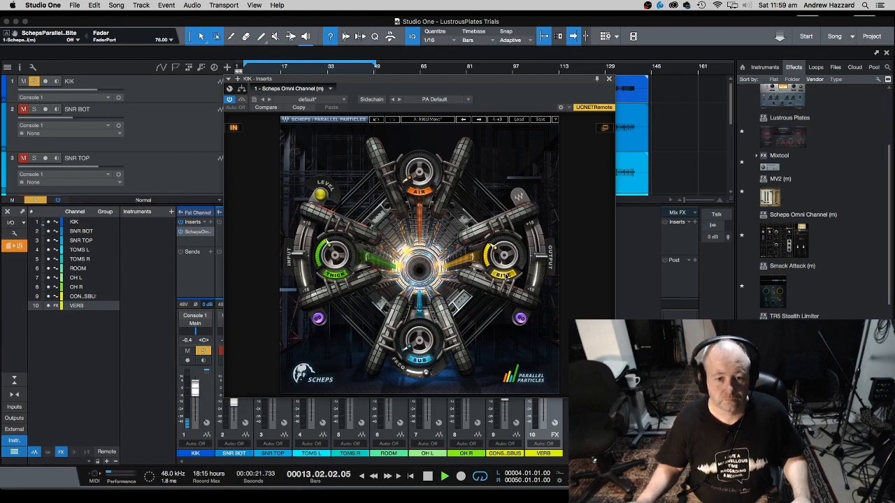
{"action": "left_click_drag", "start_coordinate": [506, 277], "coordinate": [506, 271]}
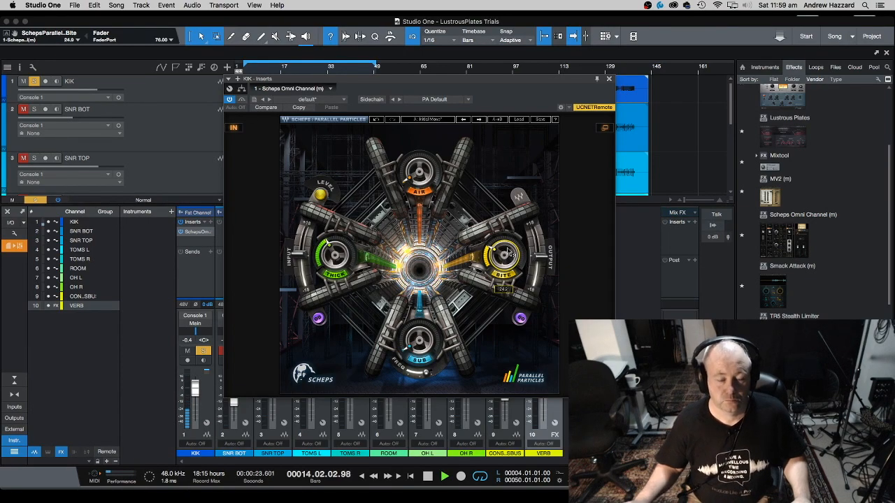
Set the Parallel Particles Sub amount to about 61.9 and the Air amount to about 59.8
{"action": "mouse_move", "coordinate": [423, 343]}
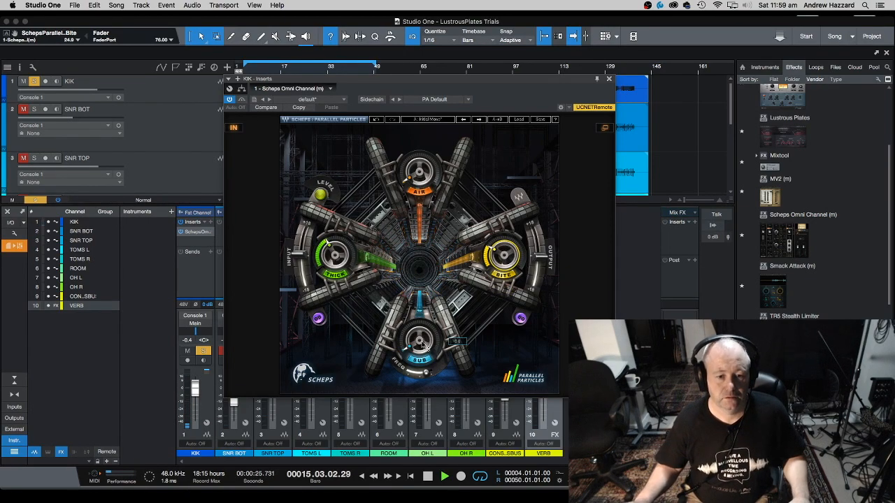
{"action": "left_click_drag", "start_coordinate": [423, 343], "coordinate": [423, 311]}
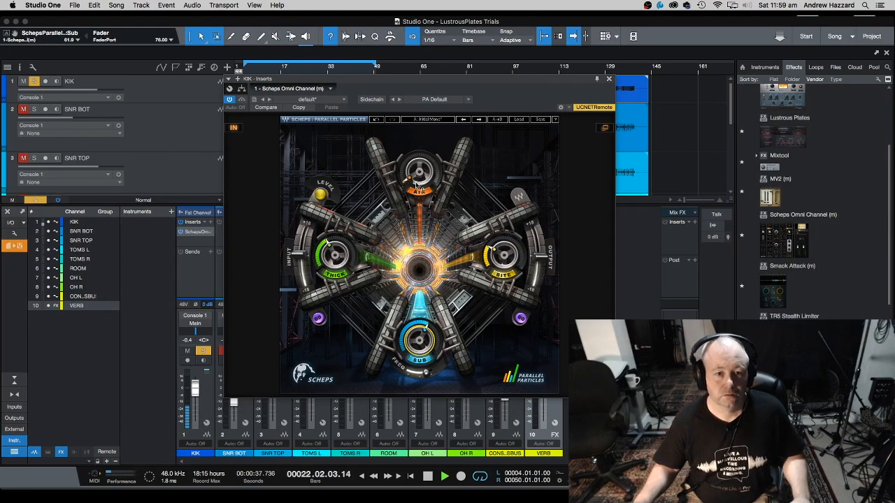
{"action": "mouse_move", "coordinate": [418, 181]}
{"action": "left_mouse_down"}
{"action": "mouse_move", "coordinate": [410, 143]}
{"action": "mouse_move", "coordinate": [422, 183]}
{"action": "left_mouse_up"}
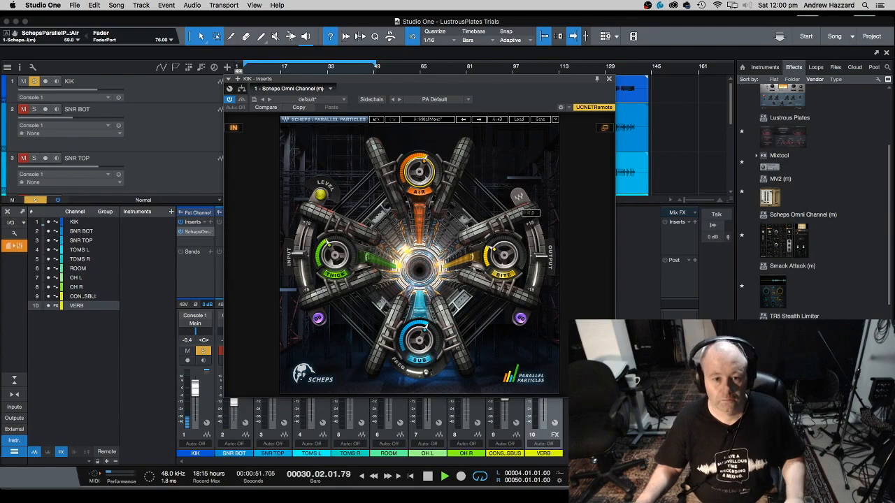
Compare the playing kick with Omni Channel bypassed, active, and without the Parallel Particles insert, leaving both plugins on
{"action": "left_click", "coordinate": [234, 127]}
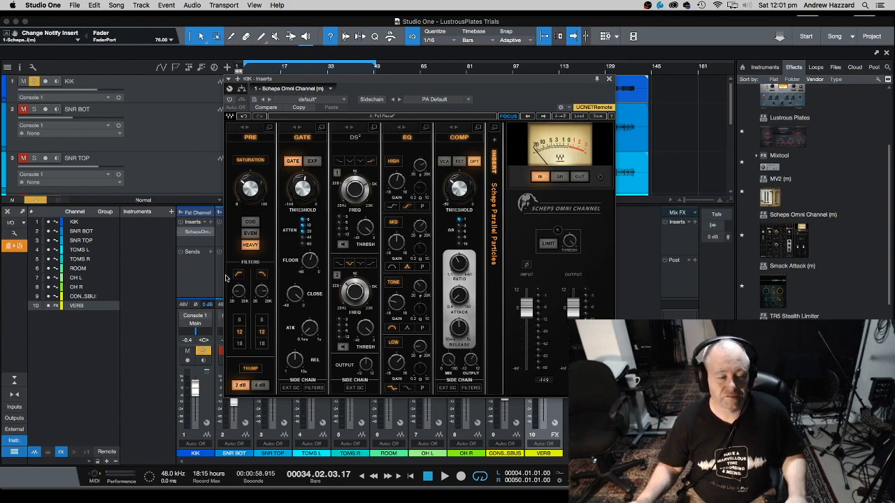
{"action": "key", "text": "space"}
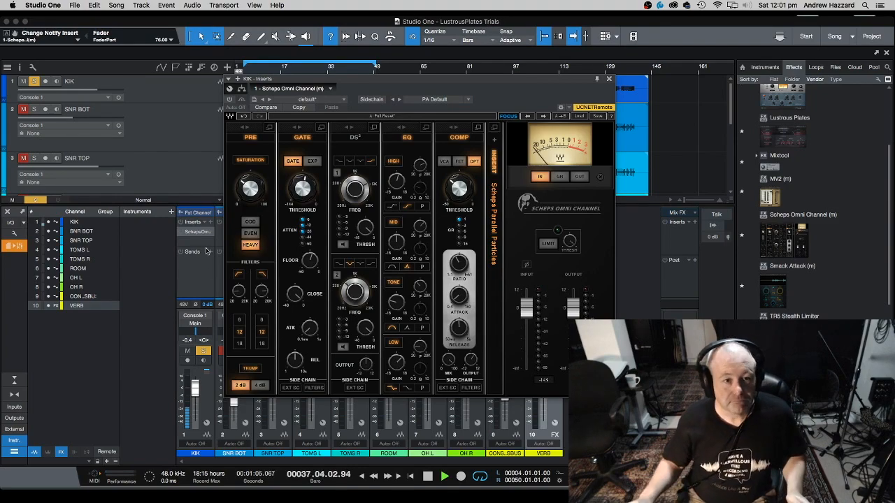
{"action": "left_click", "coordinate": [229, 99]}
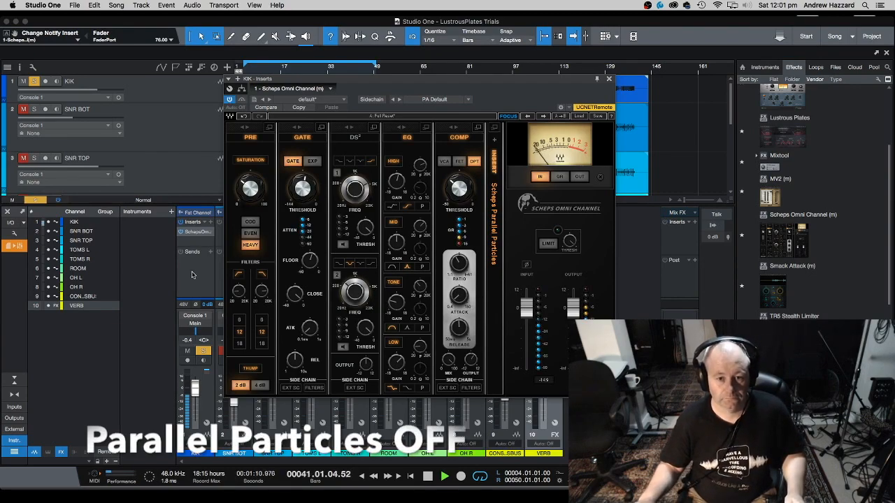
{"action": "left_click", "coordinate": [494, 165]}
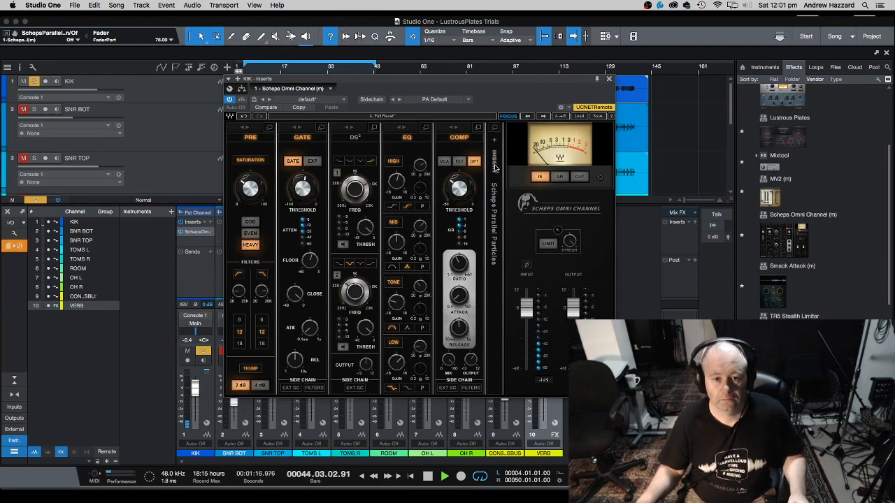
{"action": "left_click", "coordinate": [230, 99]}
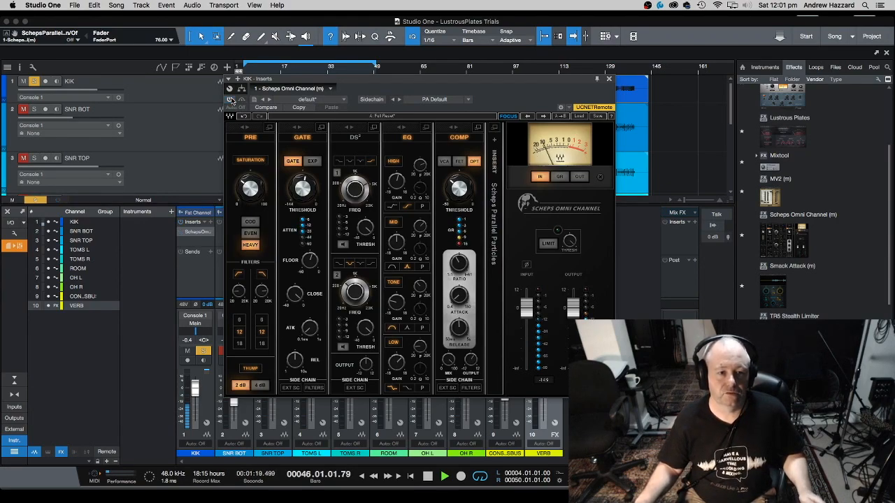
{"action": "left_click", "coordinate": [231, 100]}
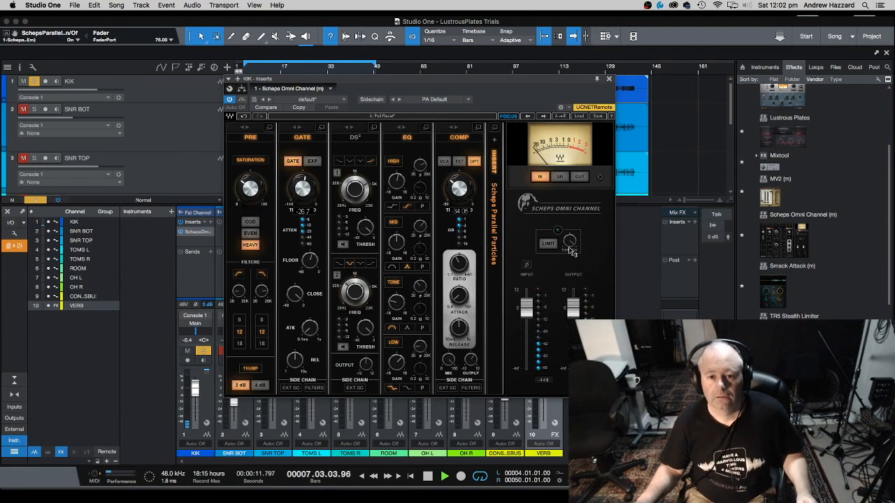
Turn on the Omni Channel output limiter and adjust its threshold while the kick plays
{"action": "mouse_move", "coordinate": [571, 250]}
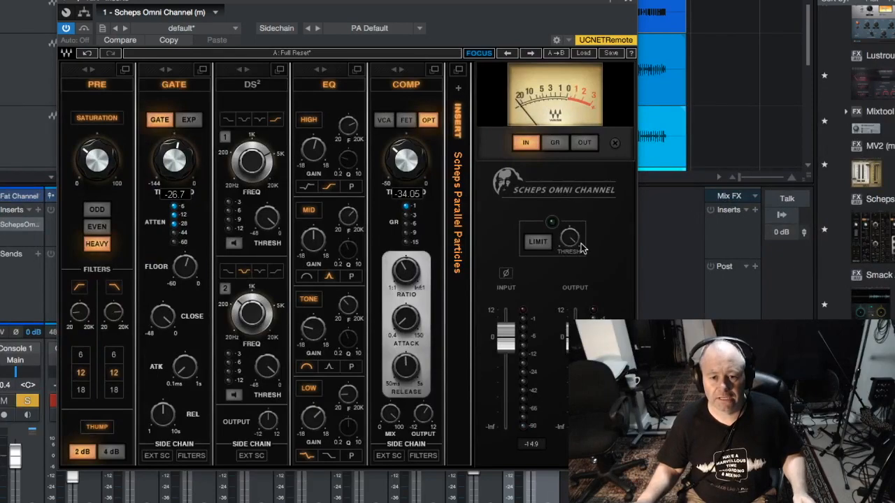
{"action": "left_click", "coordinate": [536, 242]}
{"action": "left_click_drag", "start_coordinate": [570, 238], "coordinate": [570, 241]}
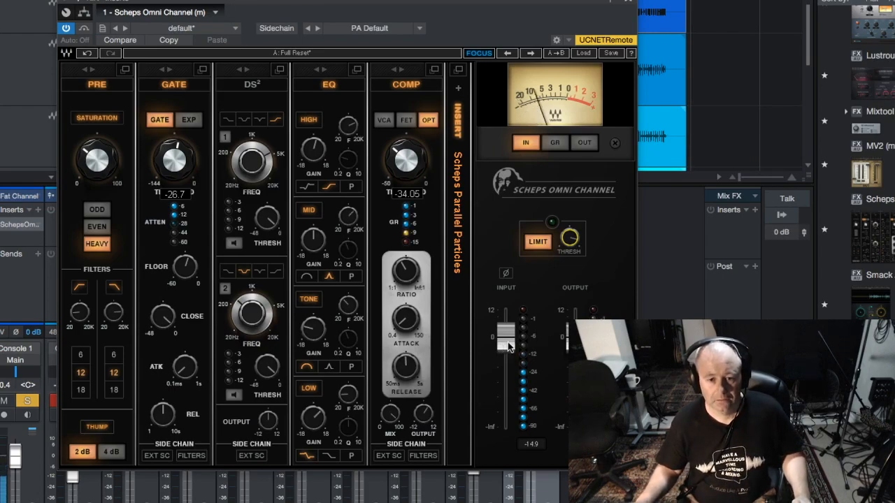
Raise Omni Channel's input gain to about 1.8 dB, stop playback, and reposition the plugin window
{"action": "left_click_drag", "start_coordinate": [511, 340], "coordinate": [511, 336]}
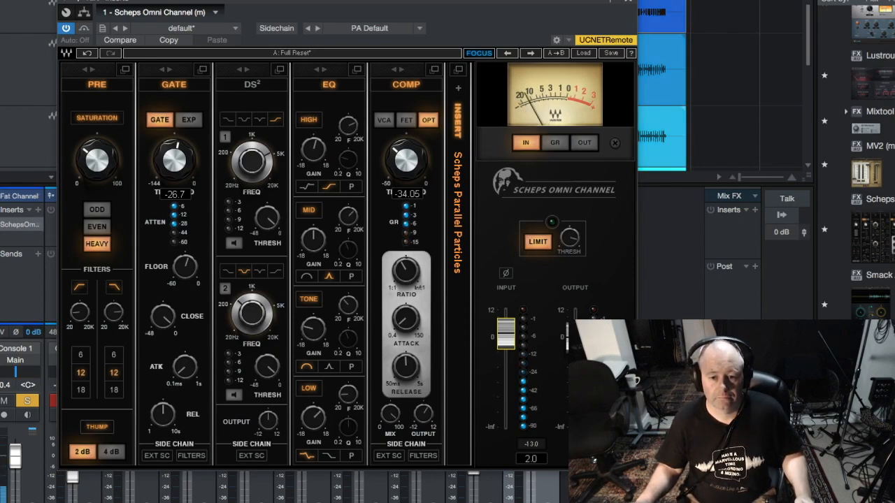
{"action": "left_click_drag", "start_coordinate": [511, 336], "coordinate": [511, 337]}
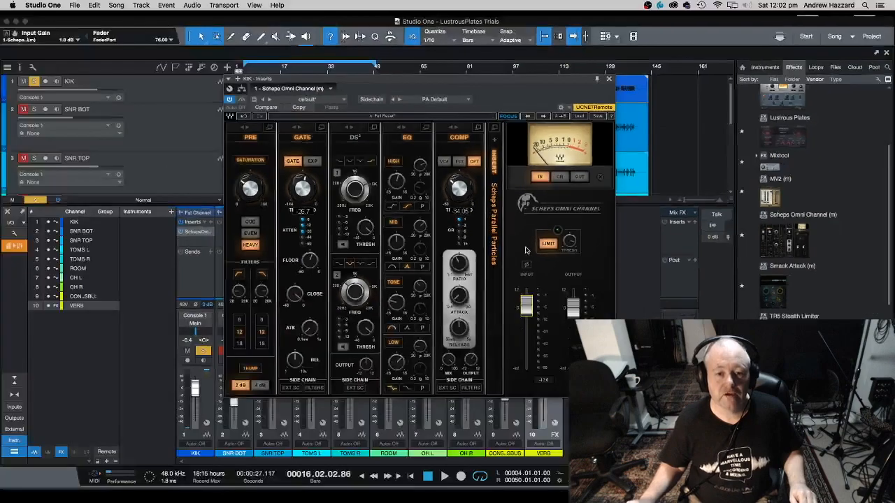
{"action": "left_click_drag", "start_coordinate": [565, 82], "coordinate": [579, 80]}
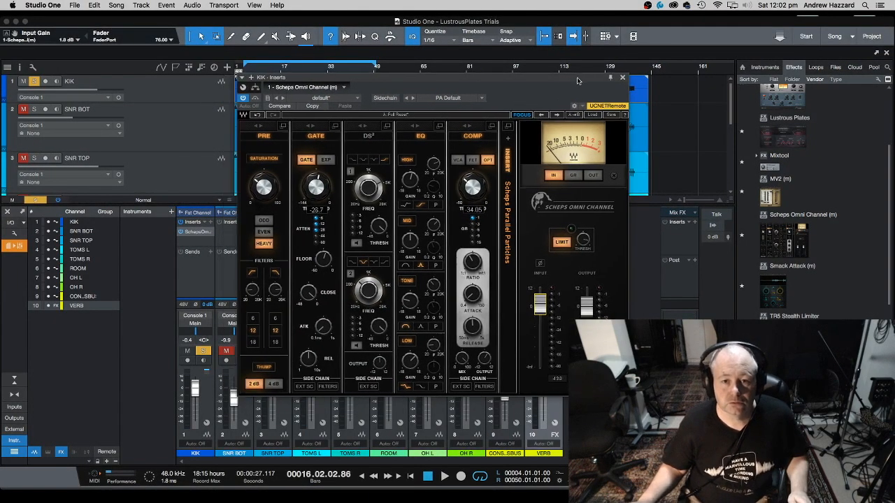
Close the kick's plugin window, take the KIK channel out of solo, and play the full drum mix
{"action": "left_click", "coordinate": [623, 77]}
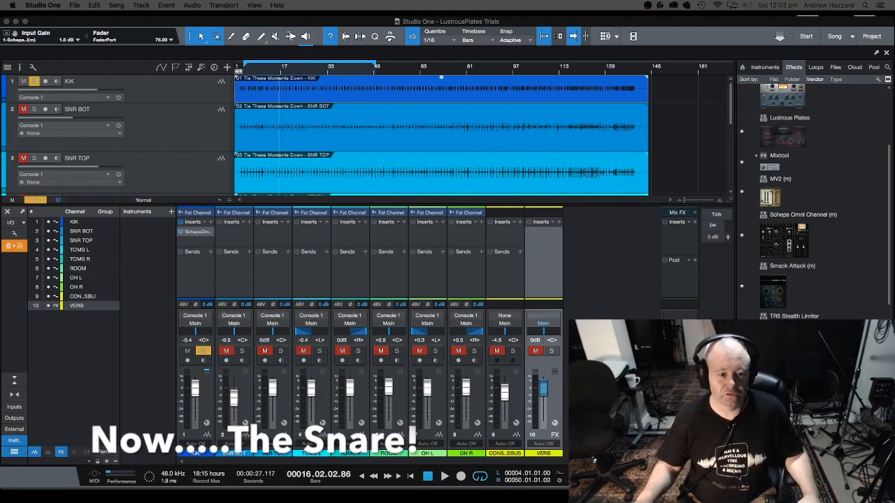
{"action": "left_click", "coordinate": [202, 352]}
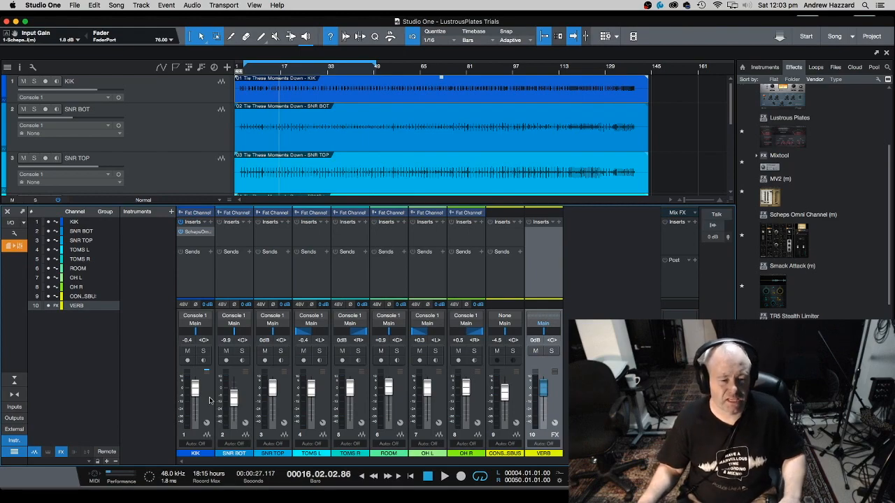
{"action": "key", "text": "space"}
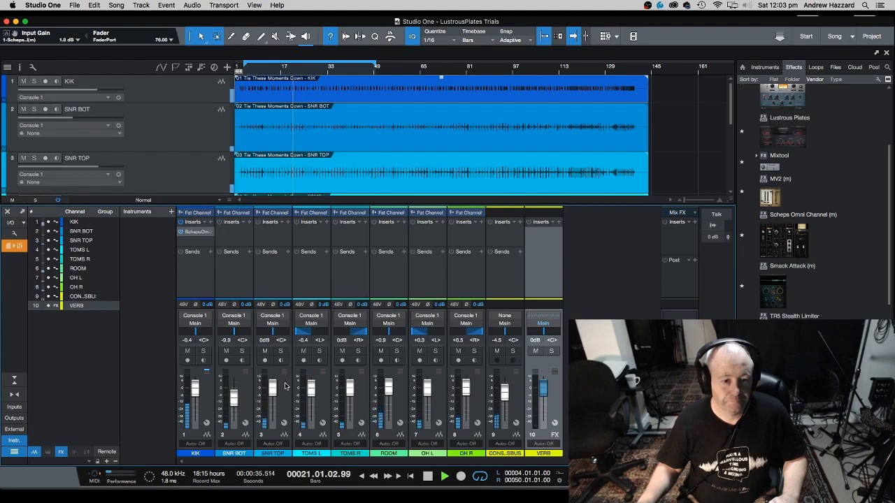
Solo the SNR TOP channel, audition it, and insert Scheps Omni Channel on it
{"action": "left_click", "coordinate": [281, 351]}
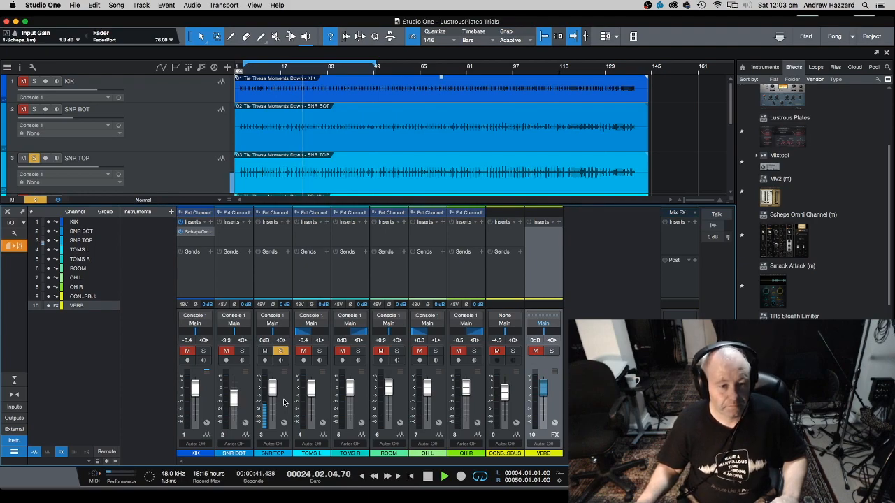
{"action": "key", "text": "space"}
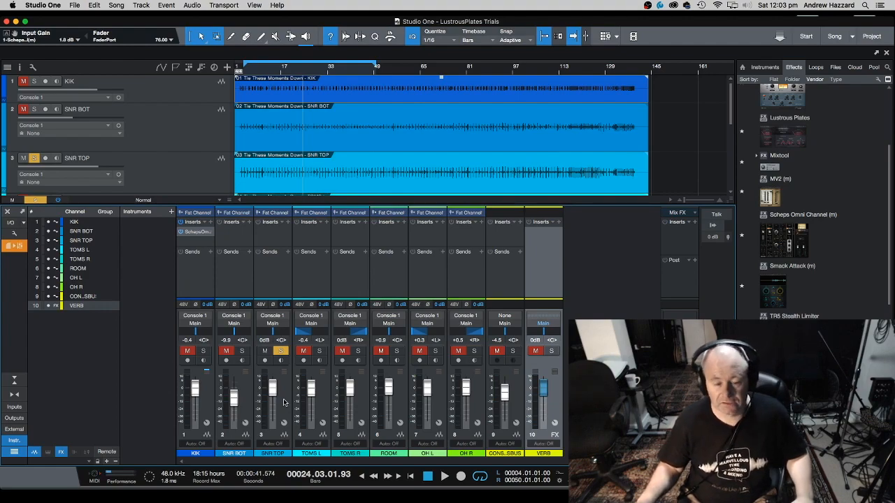
{"action": "key", "text": "space"}
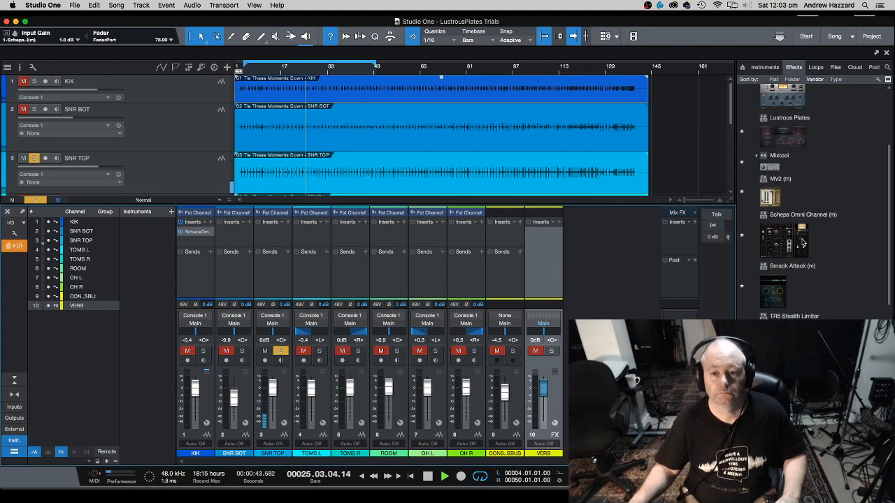
{"action": "key", "text": "space"}
{"action": "left_click_drag", "start_coordinate": [797, 245], "coordinate": [274, 243]}
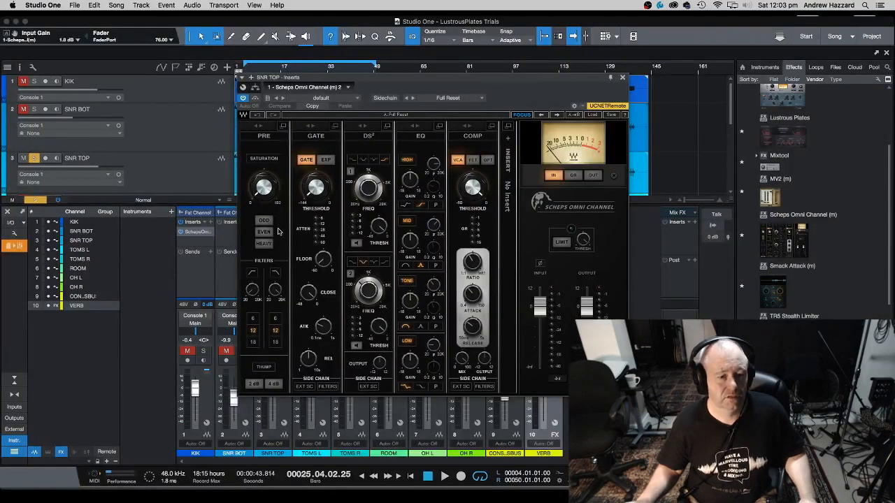
Set the snare's Pre saturation to Heavy at about 35.2 and its high-pass filter to 150 Hz
{"action": "left_click", "coordinate": [264, 246]}
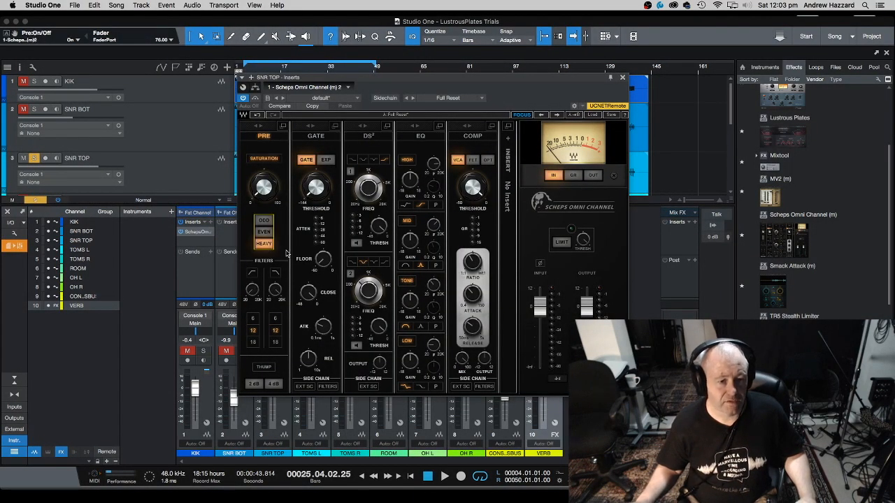
{"action": "left_click_drag", "start_coordinate": [270, 195], "coordinate": [267, 193]}
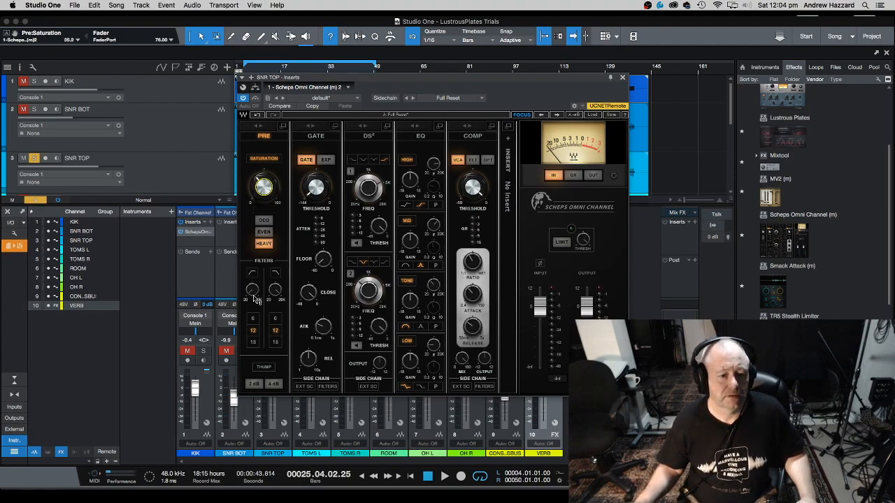
{"action": "left_click_drag", "start_coordinate": [258, 296], "coordinate": [258, 295]}
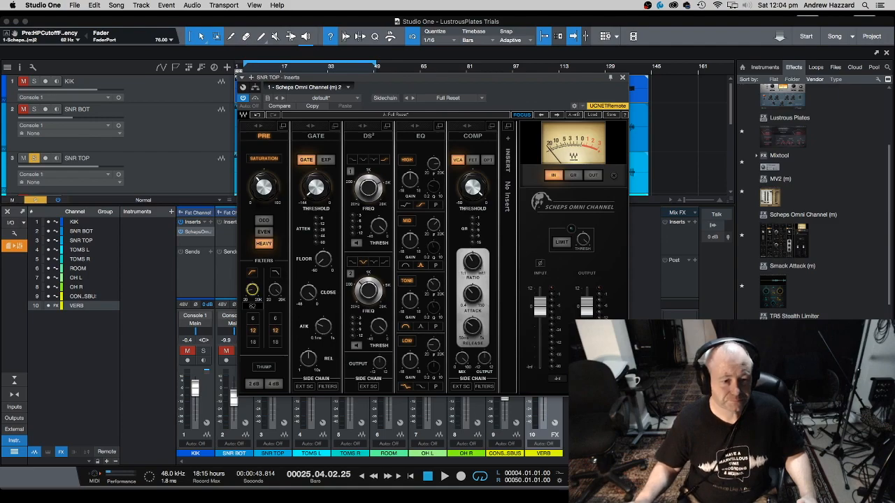
{"action": "double_click", "coordinate": [256, 305]}
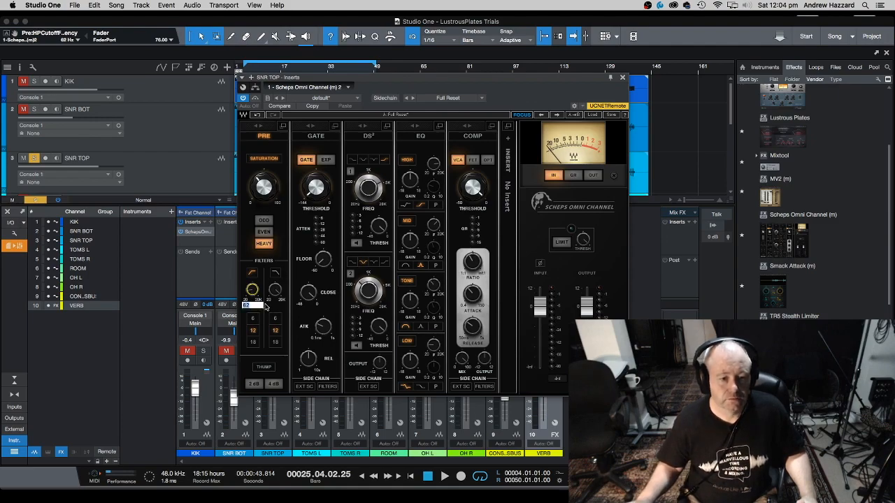
{"action": "type", "text": "150"}
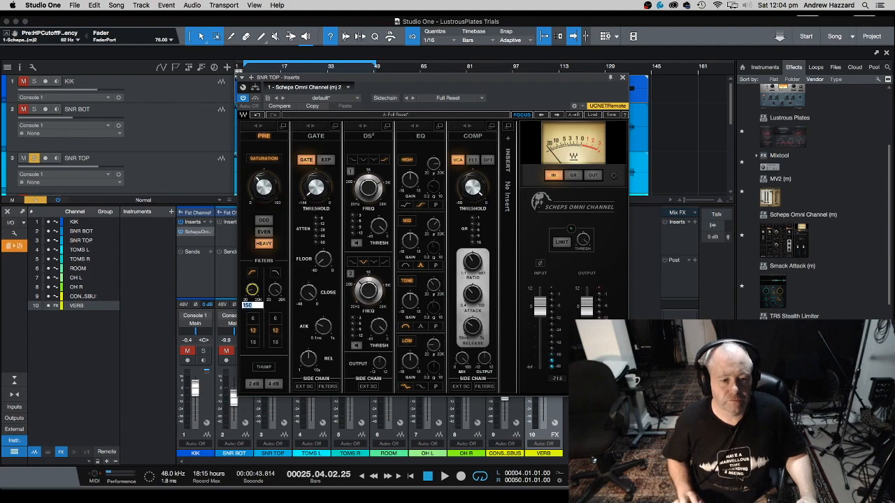
{"action": "key", "text": "Return"}
Lower the Pre low-pass filter cutoff to about 6.5 kHz while auditioning the snare
{"action": "key", "text": "space"}
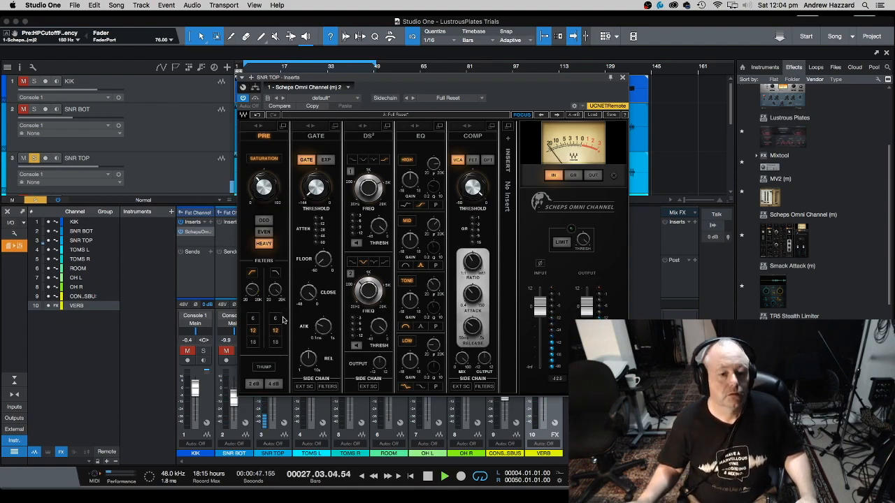
{"action": "left_click_drag", "start_coordinate": [277, 287], "coordinate": [277, 316]}
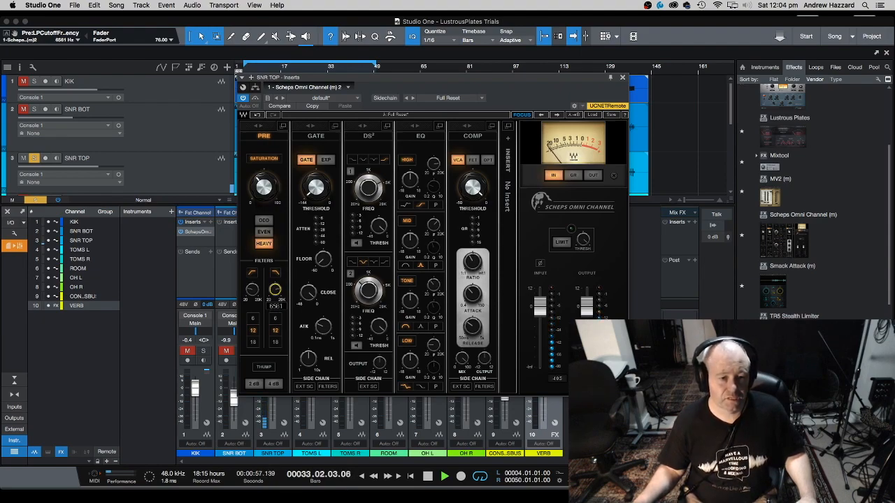
{"action": "key", "text": "space"}
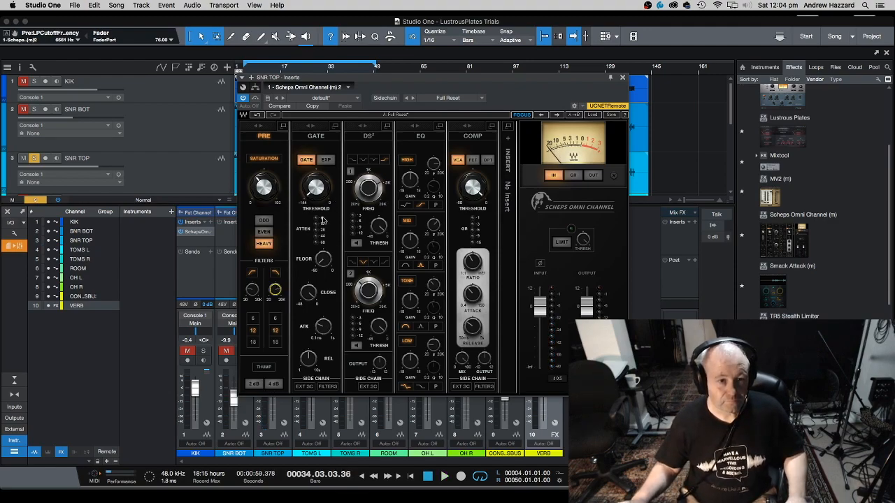
{"action": "key", "text": "space"}
{"action": "key", "text": "space"}
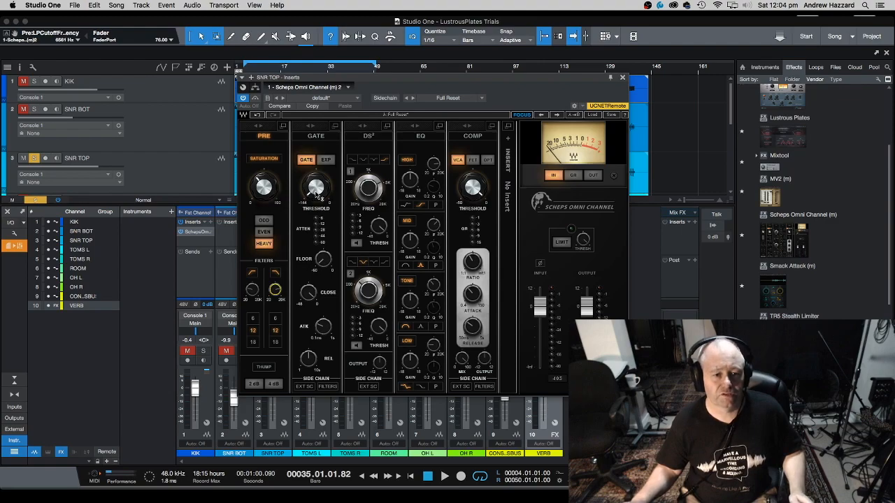
Adjust the gate's threshold and attack while the top snare plays
{"action": "mouse_move", "coordinate": [318, 197]}
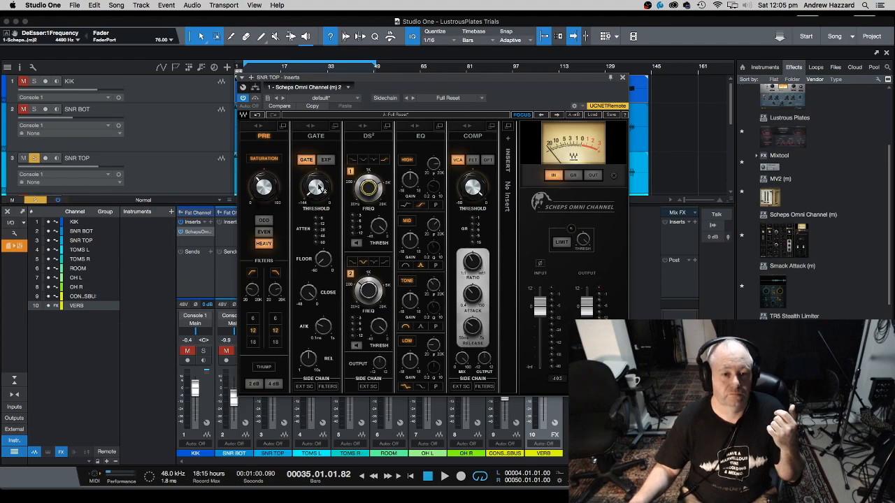
{"action": "mouse_move", "coordinate": [316, 184]}
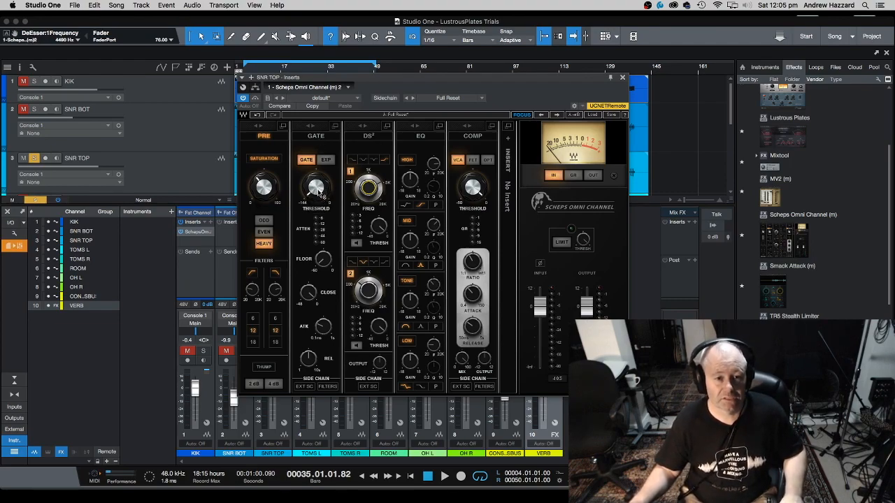
{"action": "key", "text": "space"}
{"action": "left_click_drag", "start_coordinate": [316, 187], "coordinate": [342, 48]}
{"action": "left_click_drag", "start_coordinate": [340, 226], "coordinate": [340, 226]}
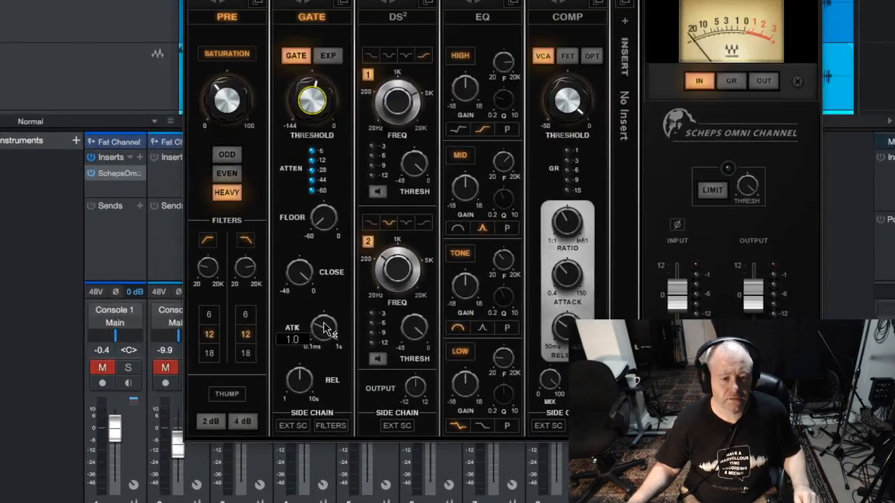
{"action": "mouse_move", "coordinate": [324, 328]}
{"action": "left_click_drag", "start_coordinate": [324, 328], "coordinate": [323, 334]}
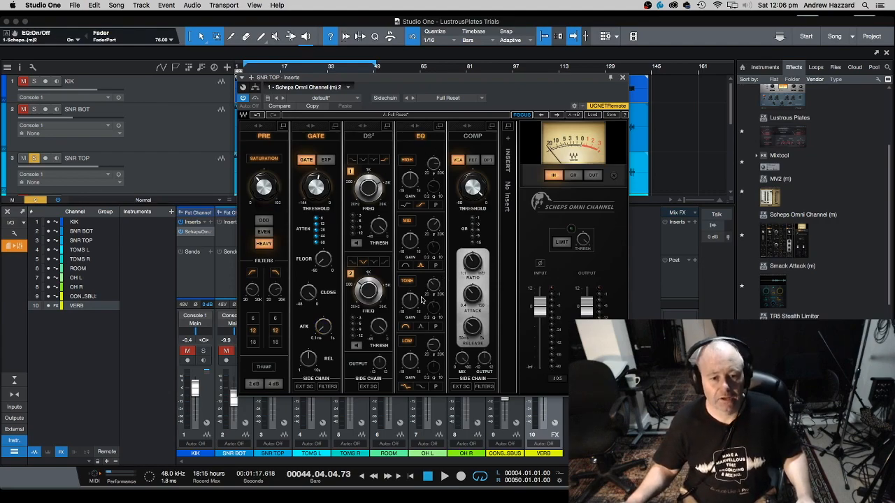
Cut the EQ Tone band to about -4.5 dB and boost the Mid band by about 2.8 dB at about 2871 Hz
{"action": "left_click_drag", "start_coordinate": [413, 306], "coordinate": [413, 312]}
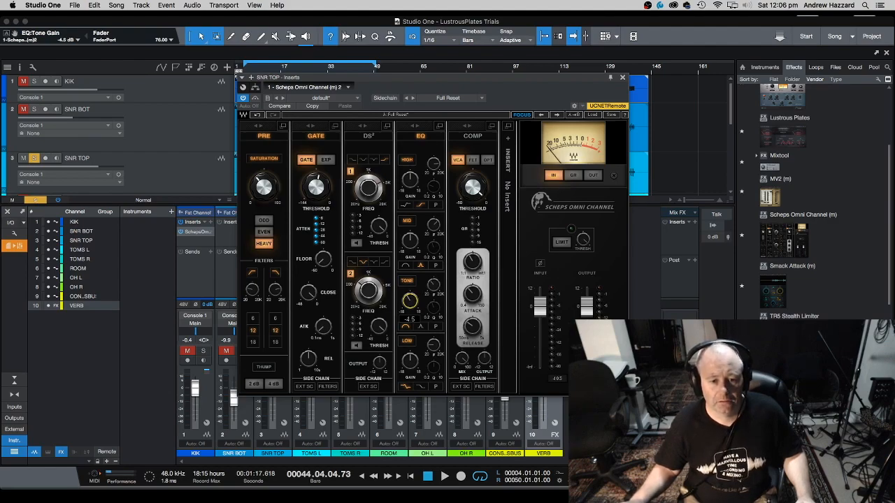
{"action": "left_click", "coordinate": [433, 229]}
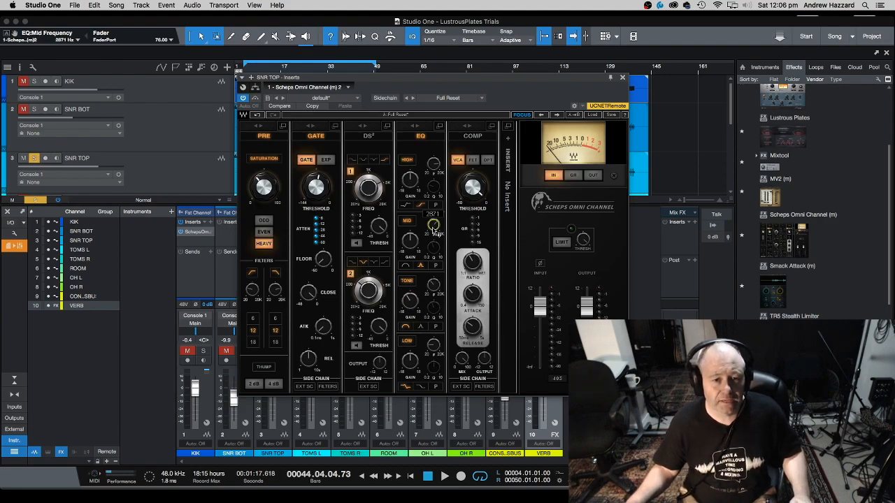
{"action": "double_click", "coordinate": [433, 228]}
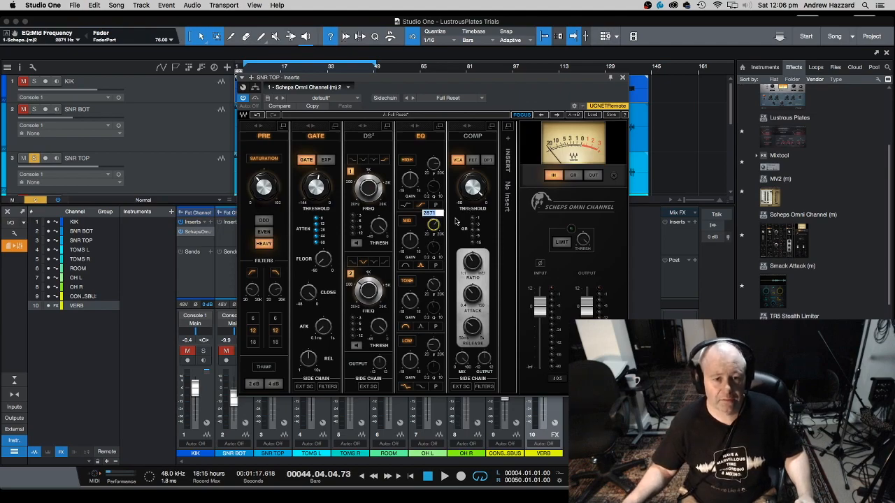
{"action": "left_click", "coordinate": [409, 224]}
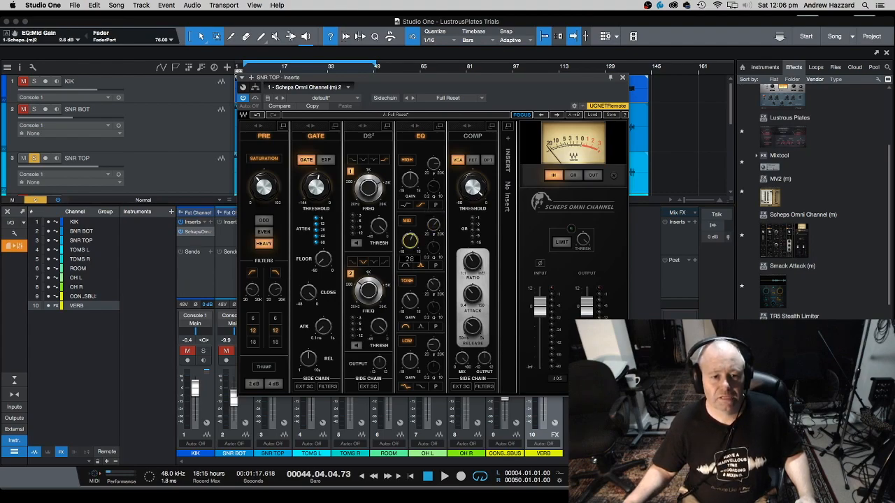
Enable the compressor in FET mode with a 0.40 ms attack and a threshold of about -29 dB
{"action": "left_click", "coordinate": [488, 160]}
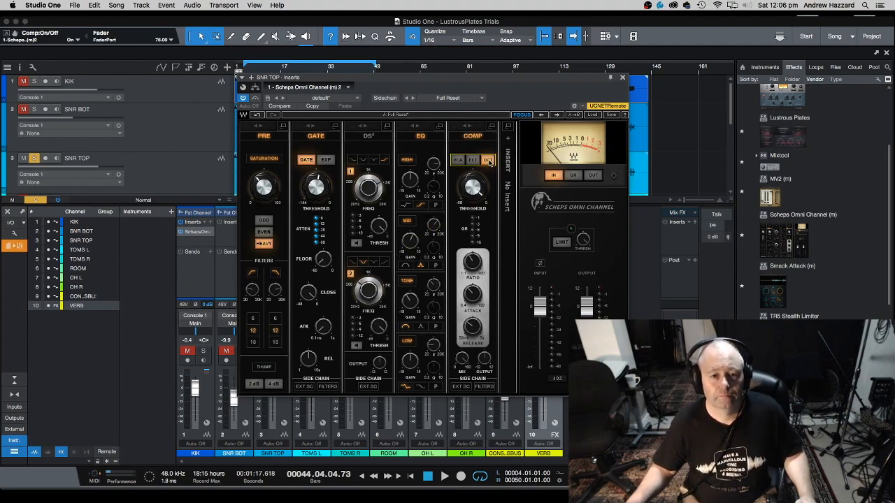
{"action": "left_click", "coordinate": [473, 161]}
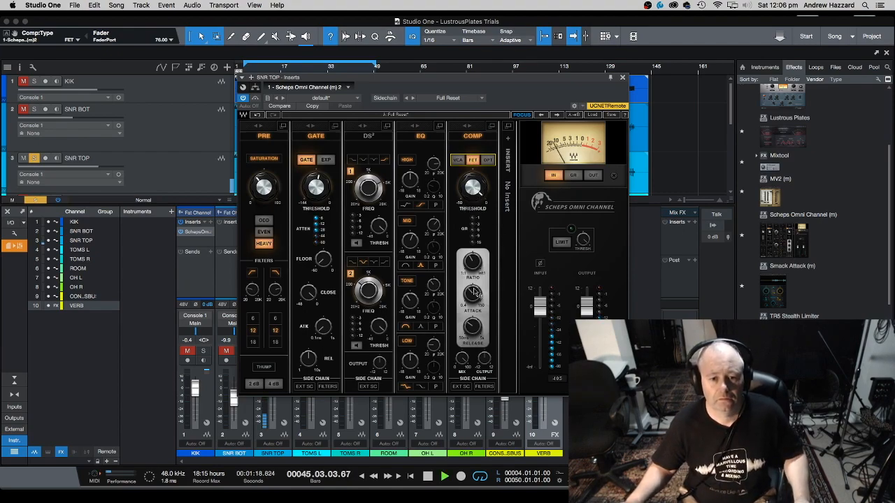
{"action": "left_click_drag", "start_coordinate": [472, 290], "coordinate": [472, 299]}
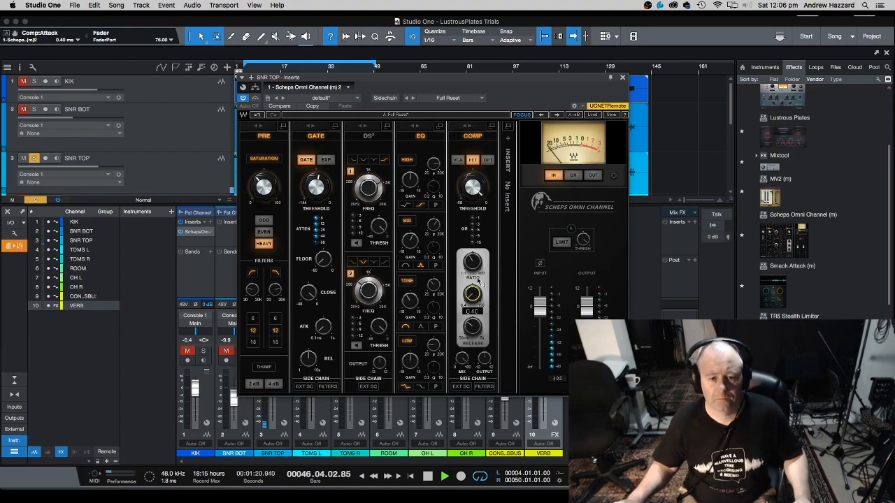
{"action": "left_click", "coordinate": [473, 199]}
{"action": "left_click_drag", "start_coordinate": [472, 186], "coordinate": [473, 208]}
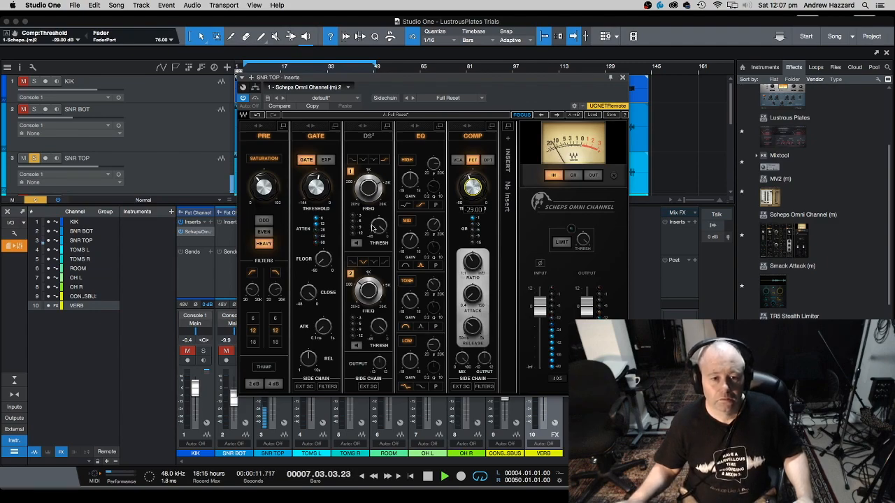
Adjust the gate floor to about -32.5 dB and raise the Pre saturation to about 58.8 during playback
{"action": "left_click_drag", "start_coordinate": [323, 258], "coordinate": [323, 253]}
{"action": "key", "text": "space"}
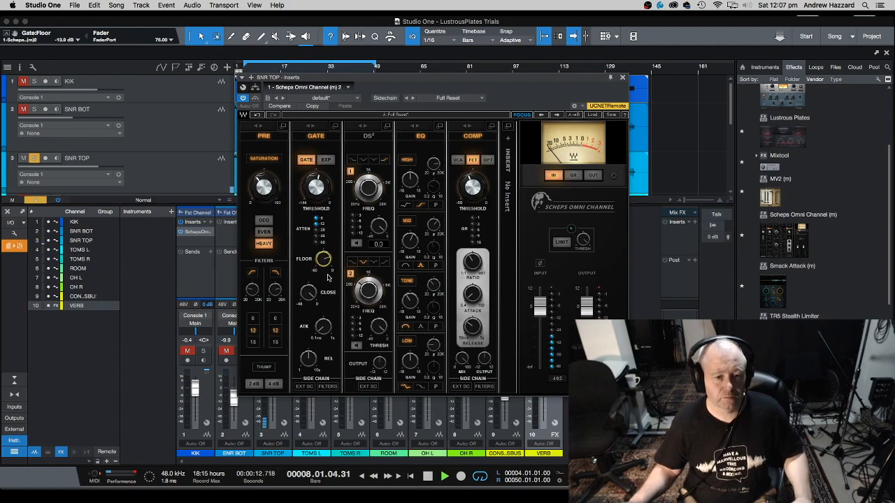
{"action": "left_click_drag", "start_coordinate": [323, 254], "coordinate": [324, 262]}
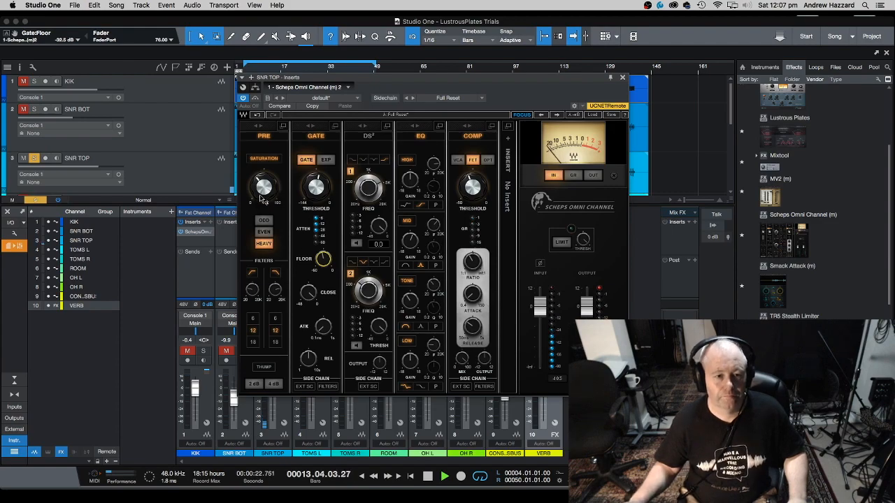
{"action": "left_click", "coordinate": [263, 195]}
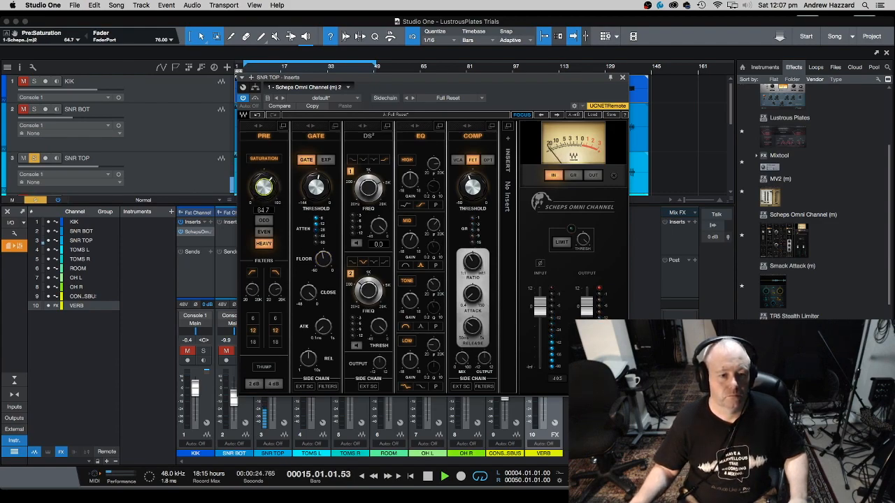
{"action": "left_click_drag", "start_coordinate": [263, 187], "coordinate": [264, 187]}
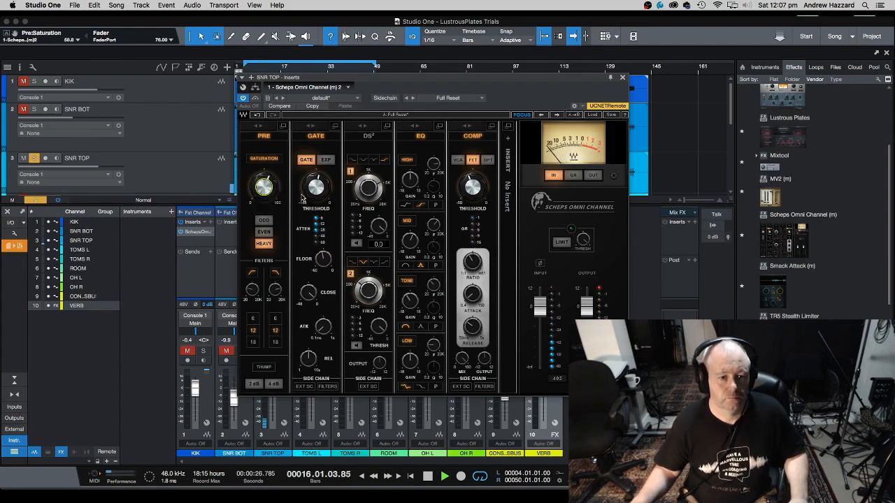
Lower the gate floor to about -48.6 dB, then stop and restart the snare playback
{"action": "left_click", "coordinate": [323, 259]}
{"action": "left_click_drag", "start_coordinate": [323, 259], "coordinate": [323, 259]}
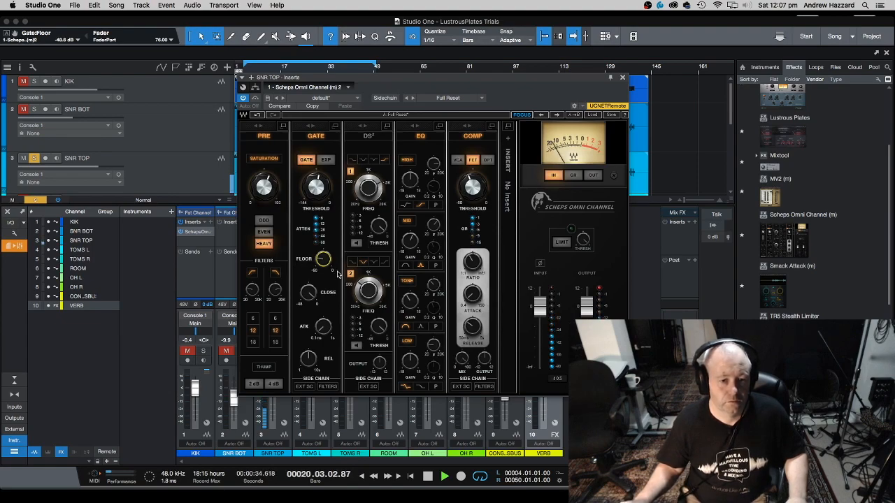
{"action": "key", "text": "space"}
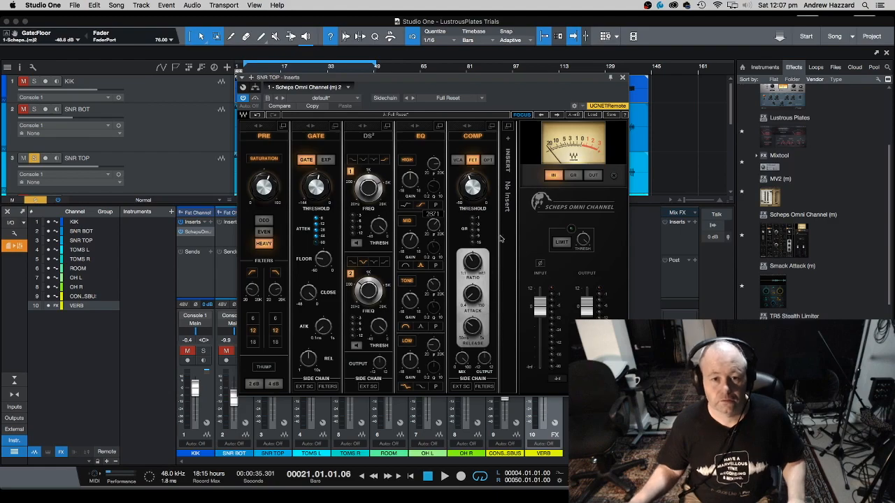
{"action": "key", "text": "space"}
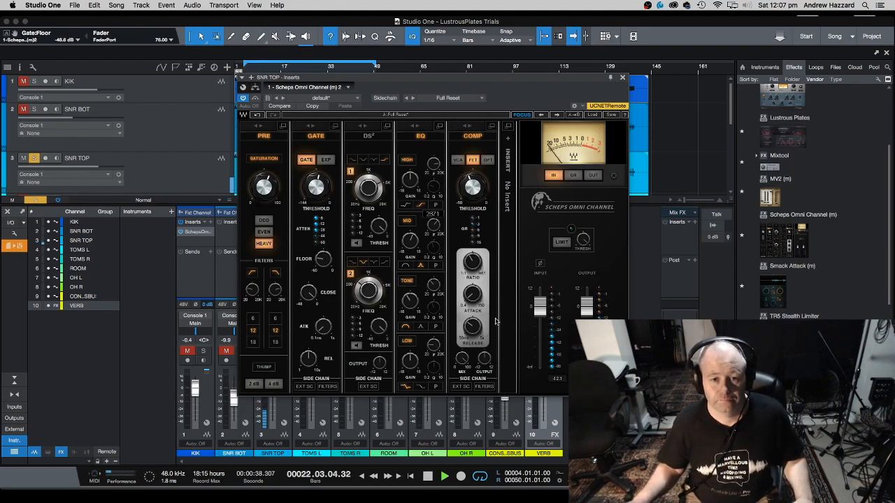
Lower the compressor threshold to about -35 dB and load Scheps Parallel Particles into the channel's insert slot
{"action": "left_click", "coordinate": [473, 187]}
{"action": "left_click_drag", "start_coordinate": [478, 191], "coordinate": [475, 187]}
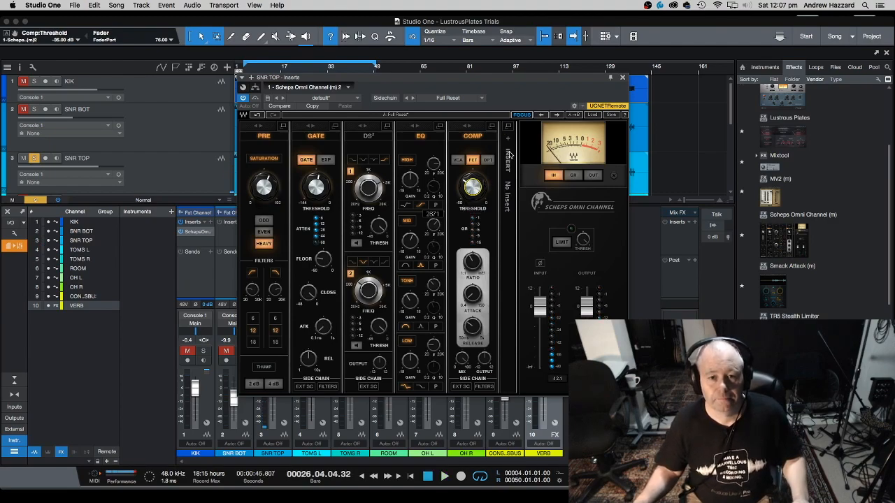
{"action": "left_click", "coordinate": [508, 139]}
{"action": "mouse_move", "coordinate": [605, 147]}
{"action": "mouse_move", "coordinate": [668, 163]}
{"action": "left_click", "coordinate": [739, 165]}
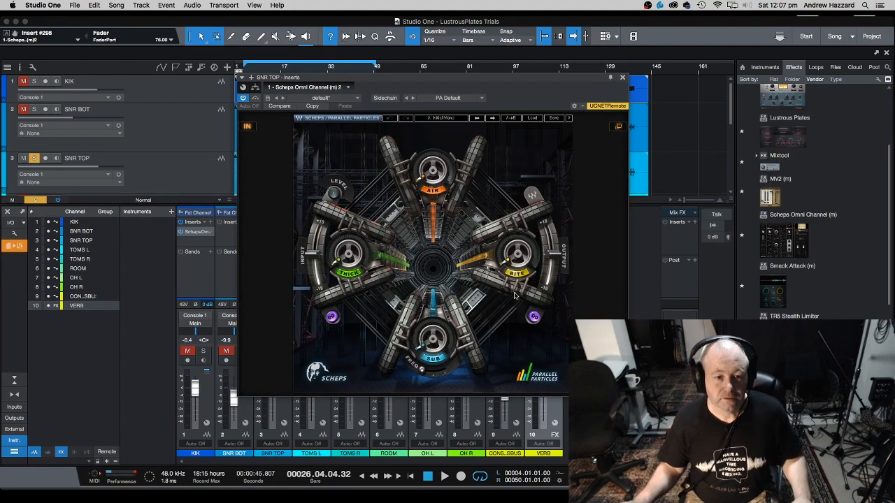
Switch off Sub in Parallel Particles, raise Thick and set Bite to about 63.7 during playback, and return to the channel strip view
{"action": "left_click_drag", "start_coordinate": [430, 338], "coordinate": [444, 365]}
{"action": "left_click", "coordinate": [435, 359]}
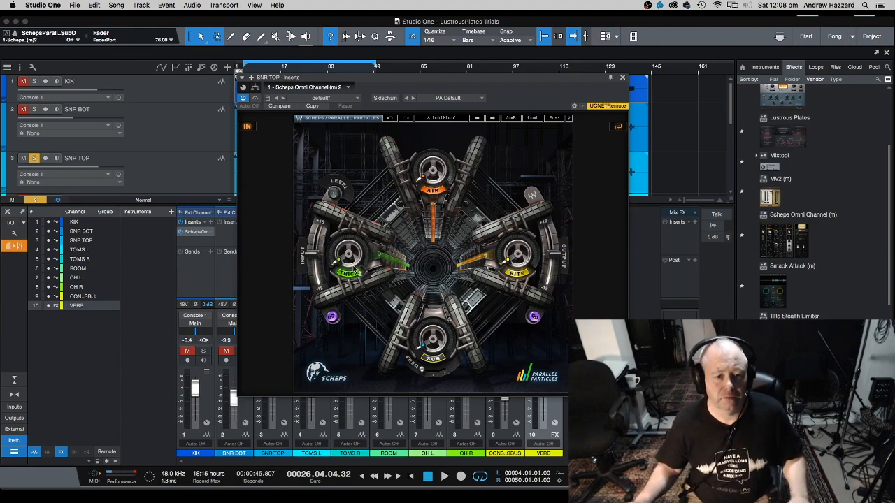
{"action": "key", "text": "space"}
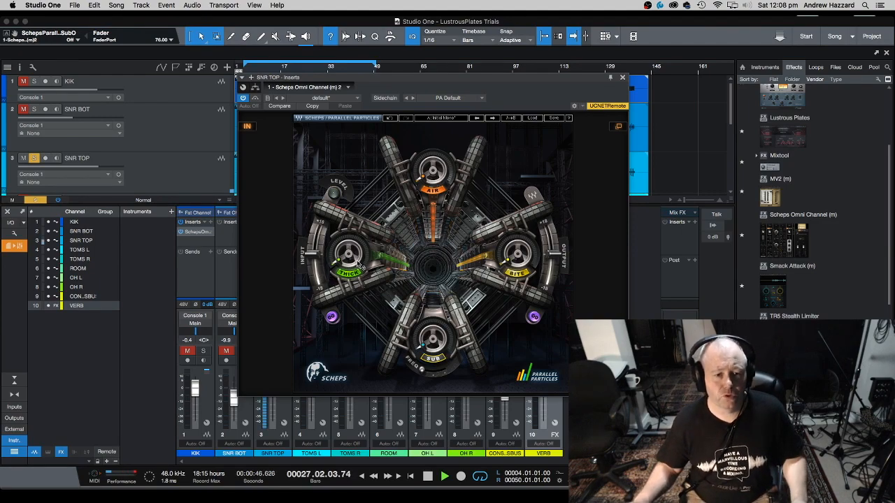
{"action": "mouse_move", "coordinate": [355, 263]}
{"action": "left_mouse_down"}
{"action": "mouse_move", "coordinate": [355, 220]}
{"action": "mouse_move", "coordinate": [350, 258]}
{"action": "left_mouse_up"}
{"action": "left_click_drag", "start_coordinate": [541, 270], "coordinate": [541, 253]}
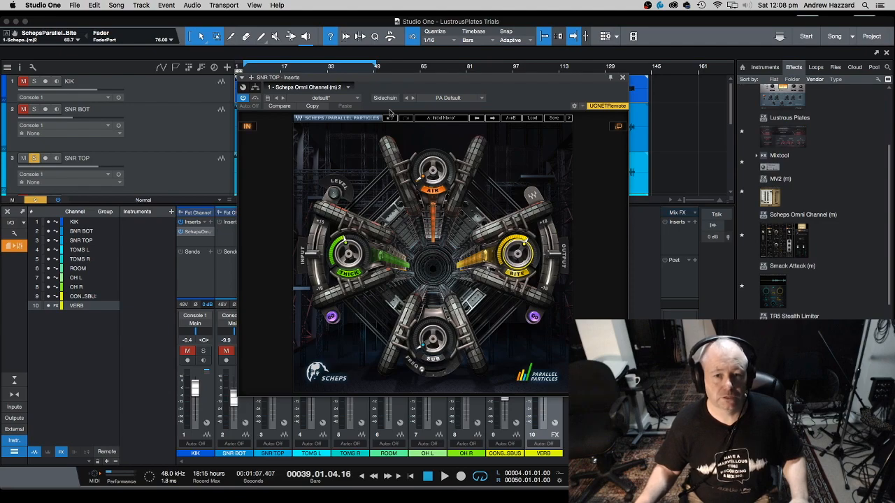
{"action": "left_click", "coordinate": [618, 128]}
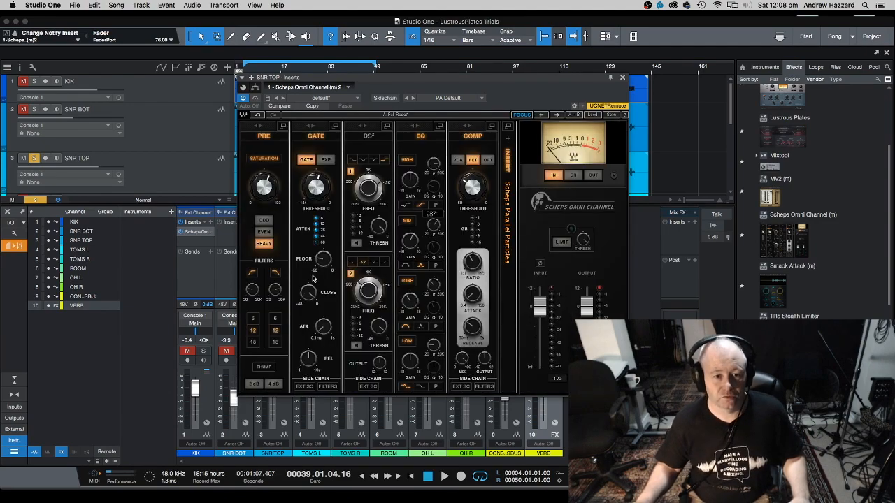
Set the gate floor to about -60 dB and its threshold to about -12.7 dB, bypassing and re-enabling the insert in between
{"action": "left_click_drag", "start_coordinate": [323, 259], "coordinate": [323, 273]}
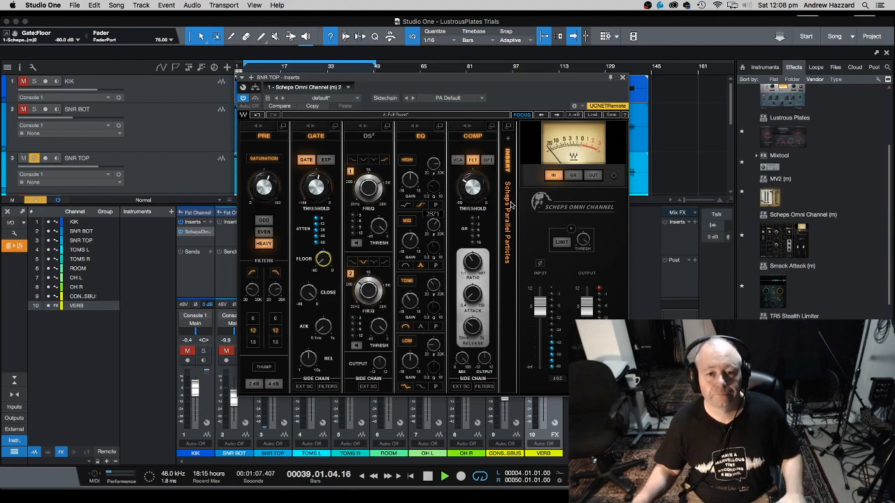
{"action": "left_click", "coordinate": [509, 170]}
{"action": "left_click", "coordinate": [510, 172]}
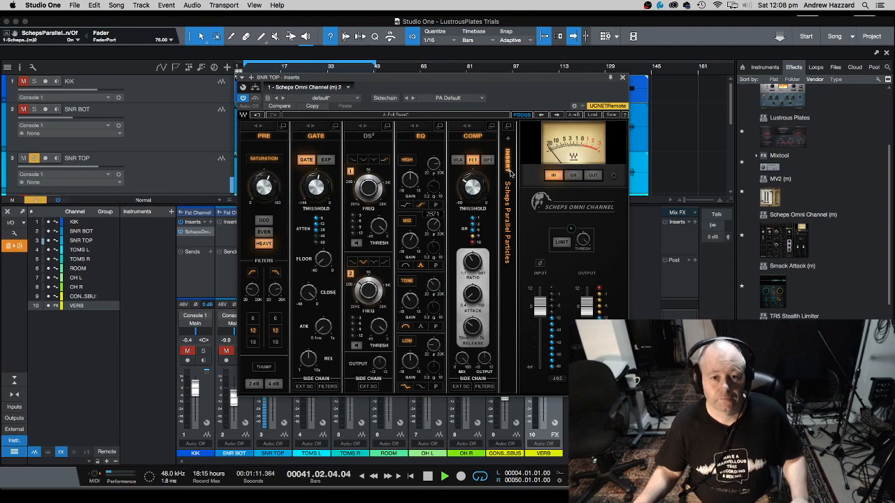
{"action": "left_click_drag", "start_coordinate": [316, 187], "coordinate": [316, 178]}
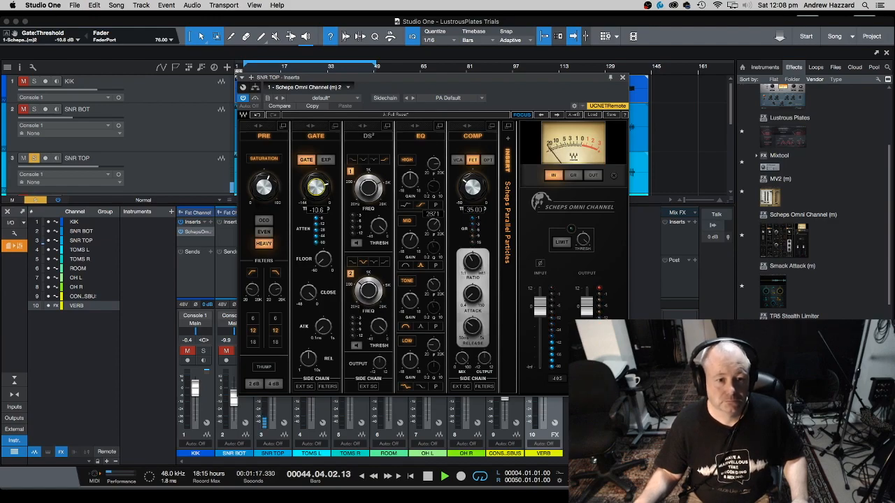
{"action": "left_click_drag", "start_coordinate": [316, 183], "coordinate": [316, 182]}
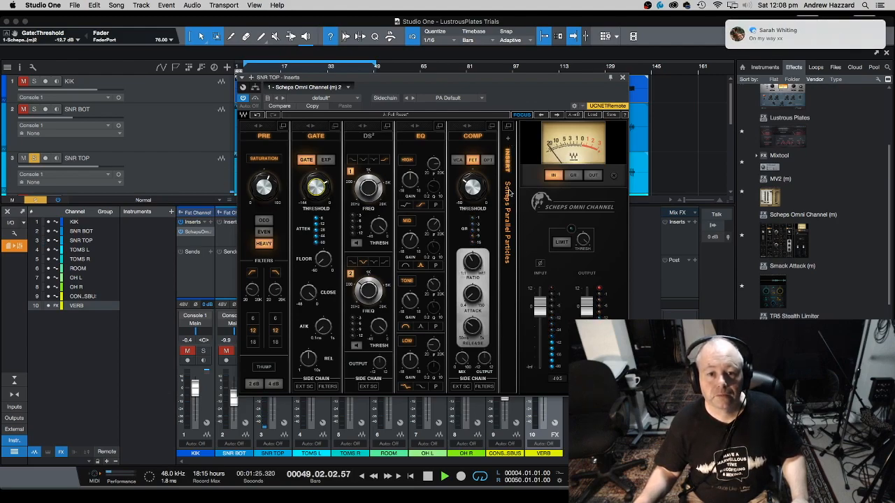
Set Air to about 59.5 in Parallel Particles, and compare the snare with the insert bypassed and enabled
{"action": "left_click", "coordinate": [509, 128]}
{"action": "mouse_move", "coordinate": [433, 171]}
{"action": "left_mouse_down"}
{"action": "mouse_move", "coordinate": [433, 131]}
{"action": "mouse_move", "coordinate": [429, 174]}
{"action": "left_mouse_up"}
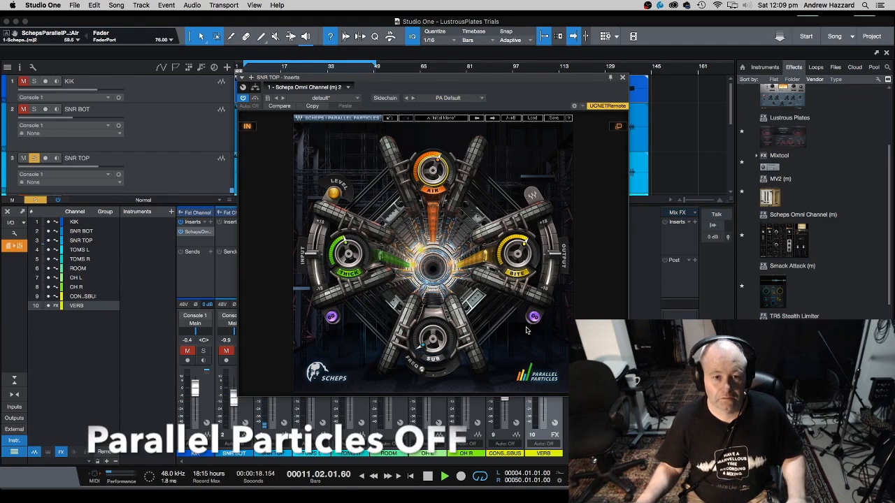
{"action": "left_click", "coordinate": [248, 127]}
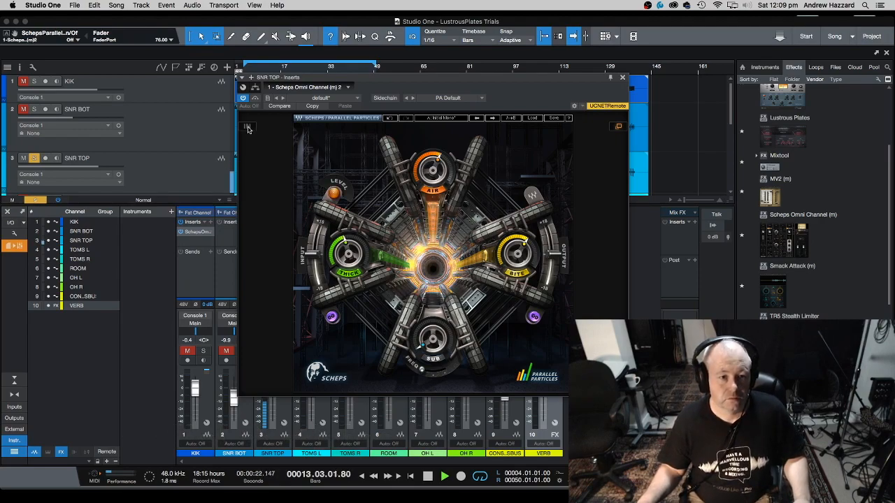
{"action": "left_click", "coordinate": [248, 127]}
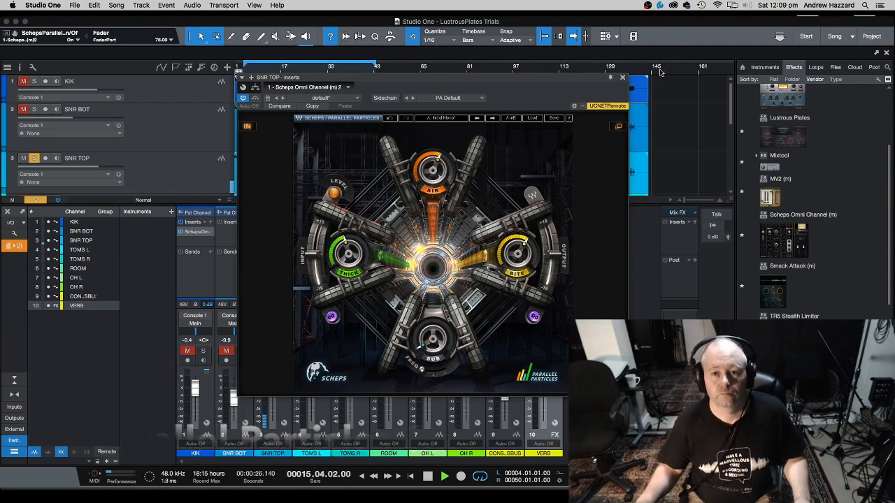
Unsolo SNR TOP from the mixer to play it in the full drum mix, and reopen its Scheps Omni Channel
{"action": "left_click", "coordinate": [622, 79]}
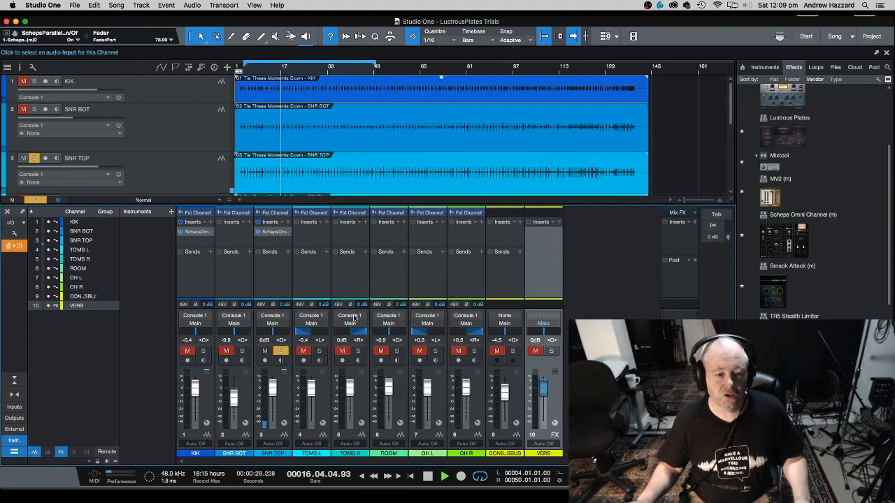
{"action": "left_click", "coordinate": [280, 351]}
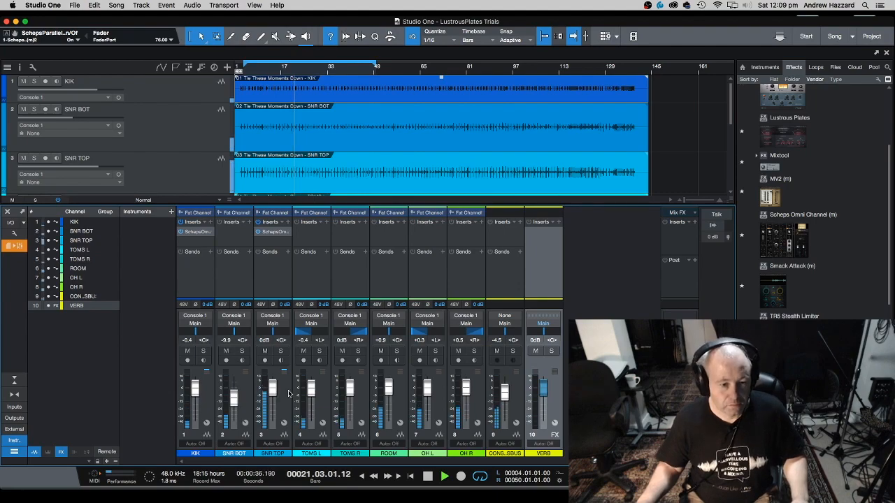
{"action": "left_click", "coordinate": [279, 234]}
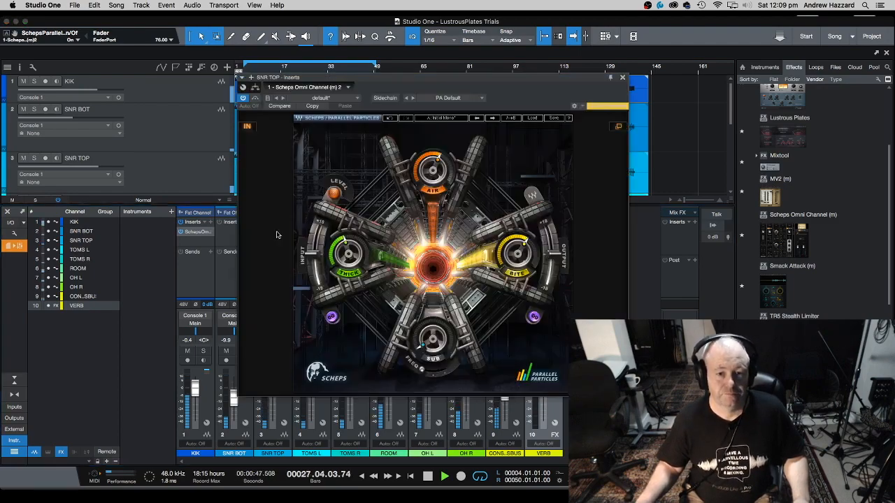
Compare the full mix with the Parallel Particles insert off and on, reopen the insert's controls and stop playback
{"action": "left_click", "coordinate": [618, 127]}
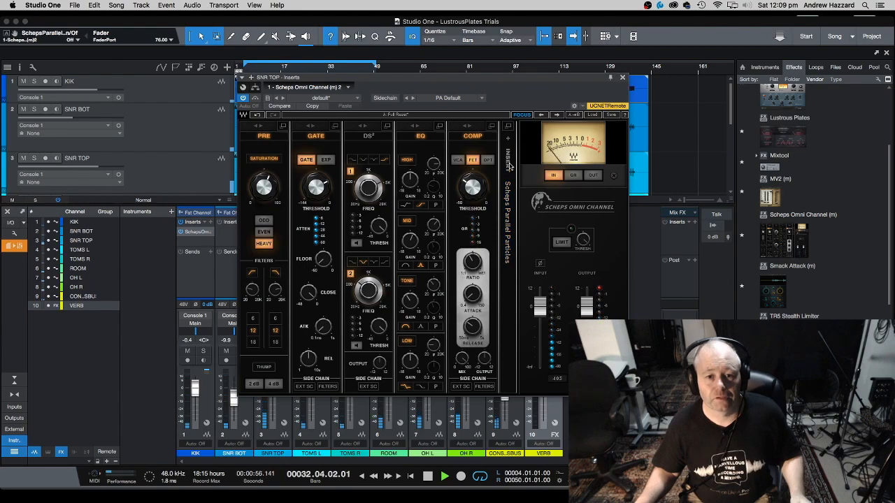
{"action": "left_click", "coordinate": [511, 132]}
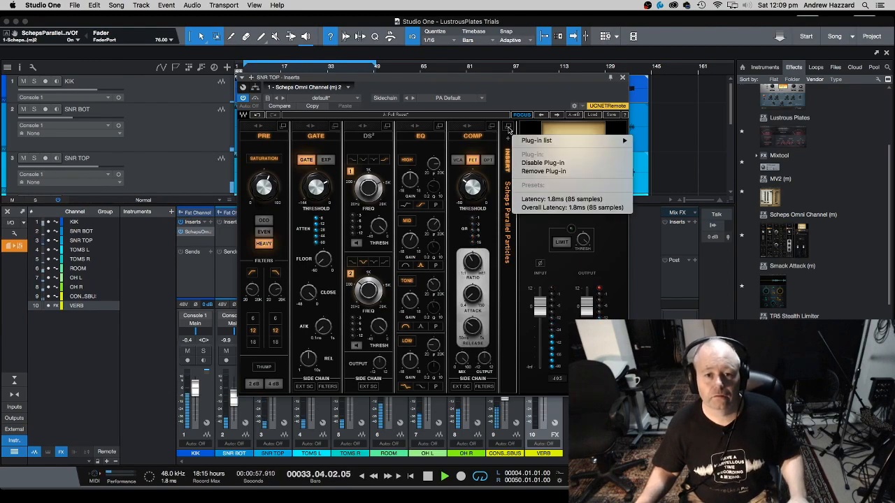
{"action": "left_click", "coordinate": [510, 131]}
{"action": "left_click", "coordinate": [509, 128]}
{"action": "key", "text": "space"}
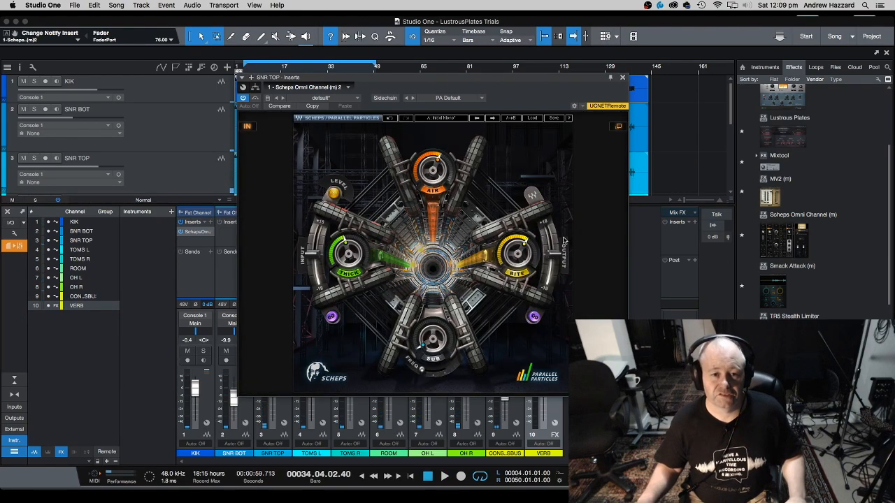
{"action": "key", "text": "space"}
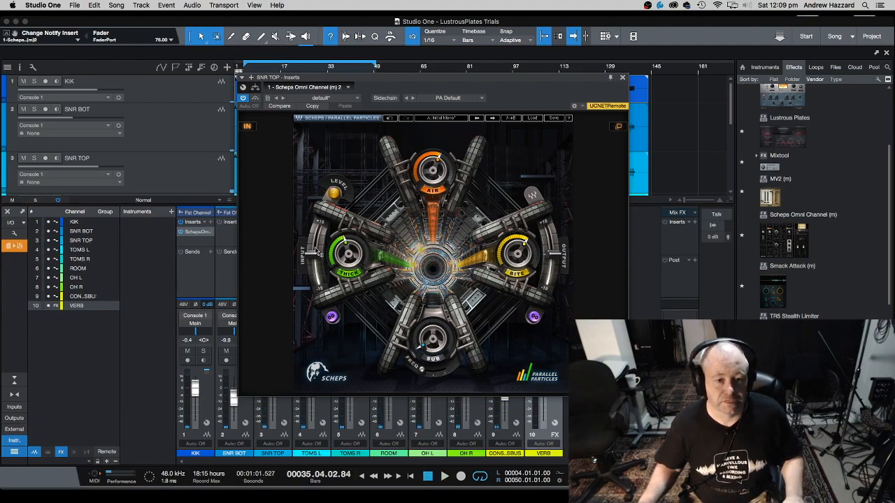
Lower the Parallel Particles input level to about -4.4 while the full drum mix plays
{"action": "left_click_drag", "start_coordinate": [315, 253], "coordinate": [314, 259]}
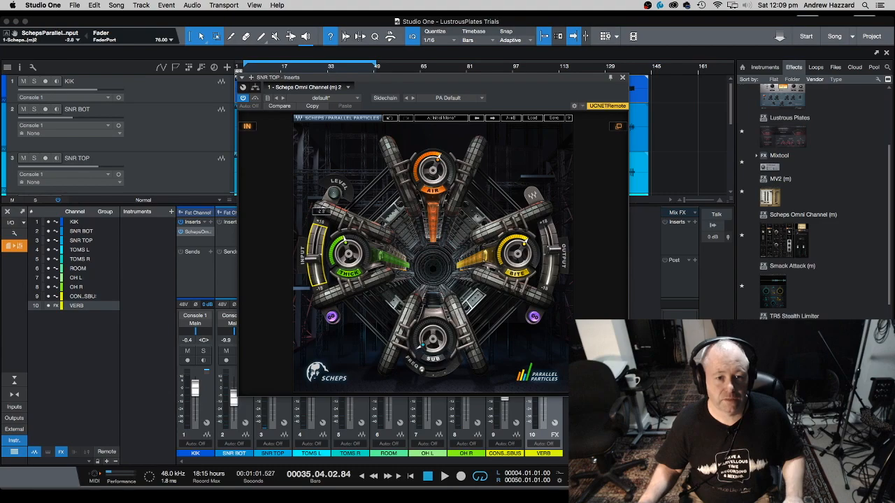
{"action": "key", "text": "space"}
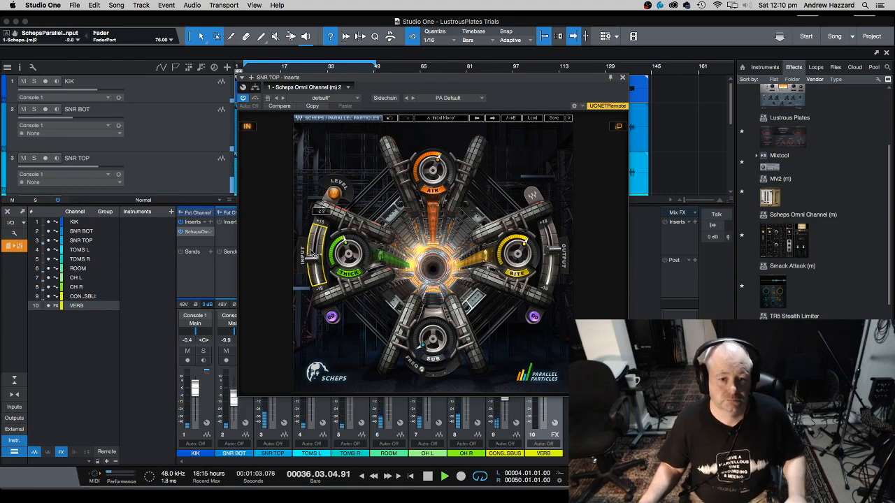
{"action": "left_click_drag", "start_coordinate": [314, 257], "coordinate": [314, 260]}
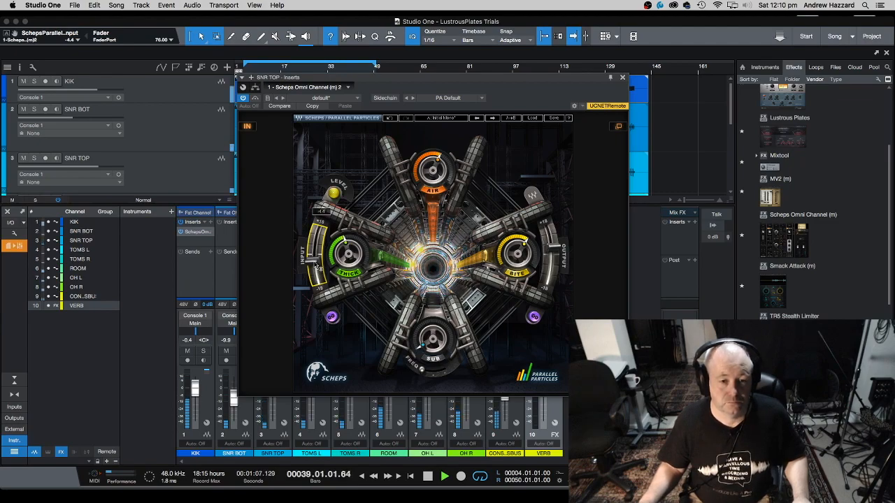
Reduce Thick slightly and set Bite to about 59.3, and return to the Omni Channel strip view
{"action": "left_click_drag", "start_coordinate": [316, 266], "coordinate": [346, 263]}
{"action": "left_click_drag", "start_coordinate": [516, 261], "coordinate": [516, 257]}
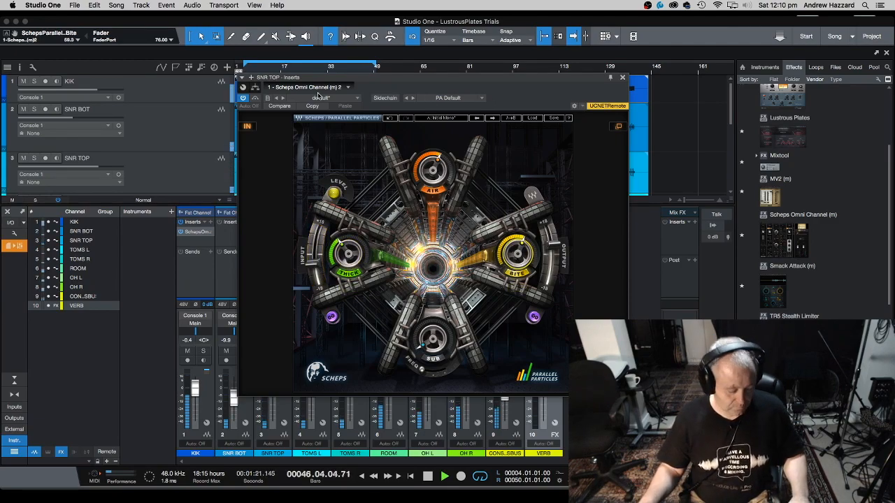
{"action": "left_click", "coordinate": [618, 125]}
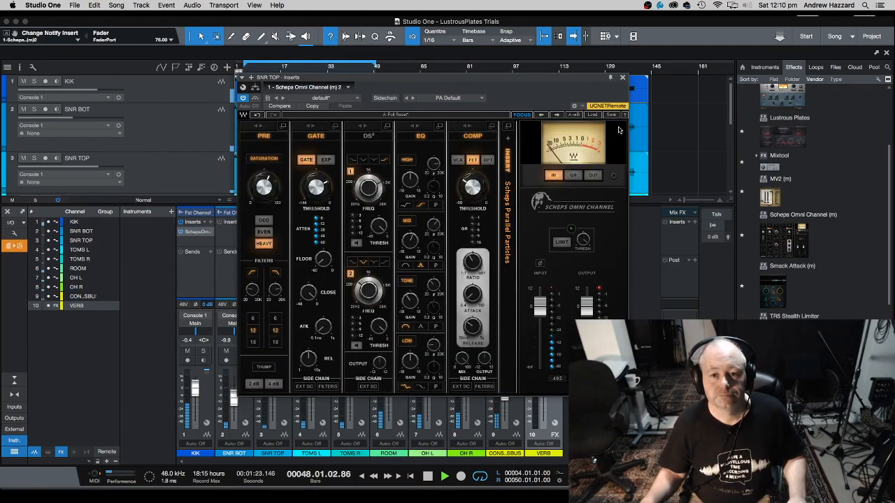